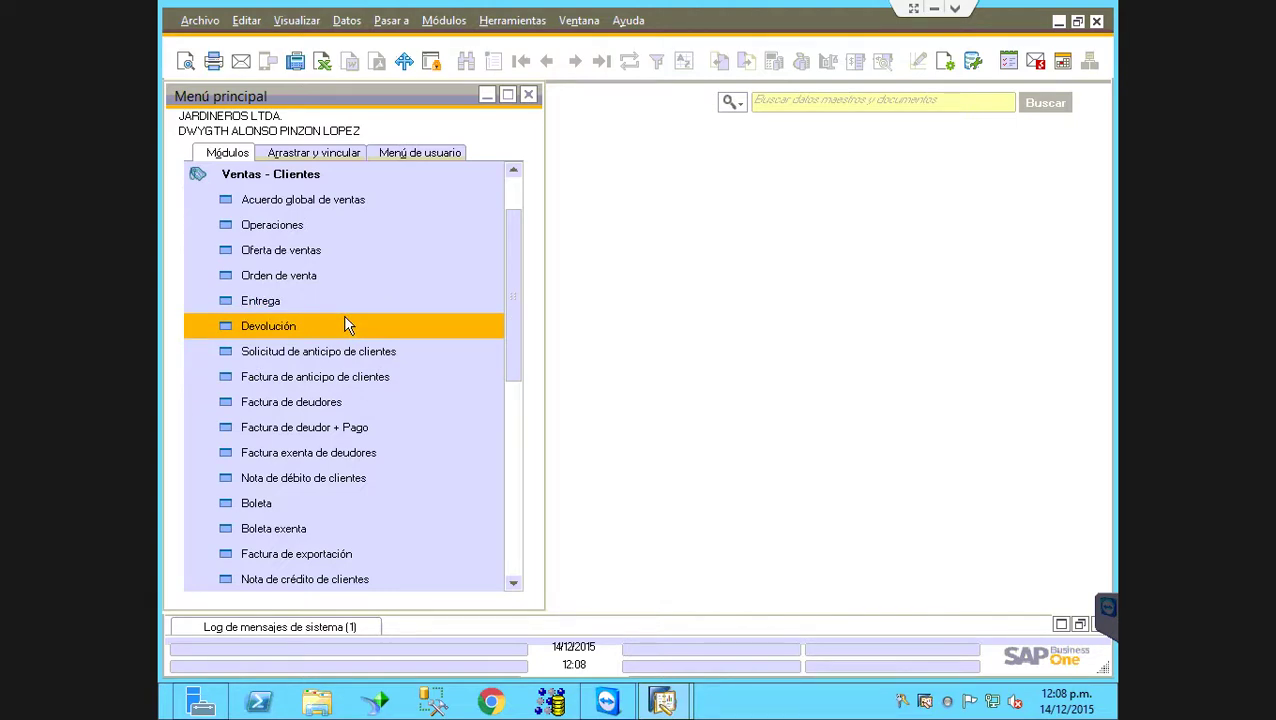
# Open the Factura de deudores form and turn on the display of system information.
pyautogui.click(286, 401)
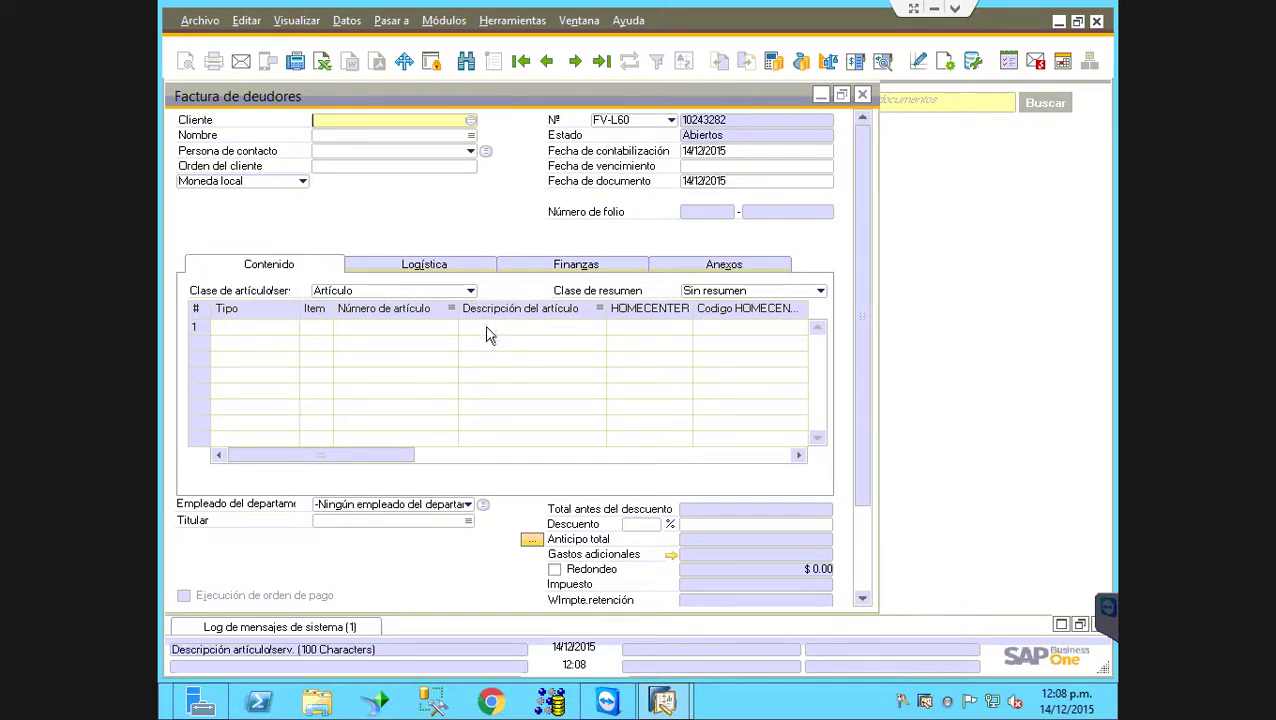
pyautogui.click(298, 22)
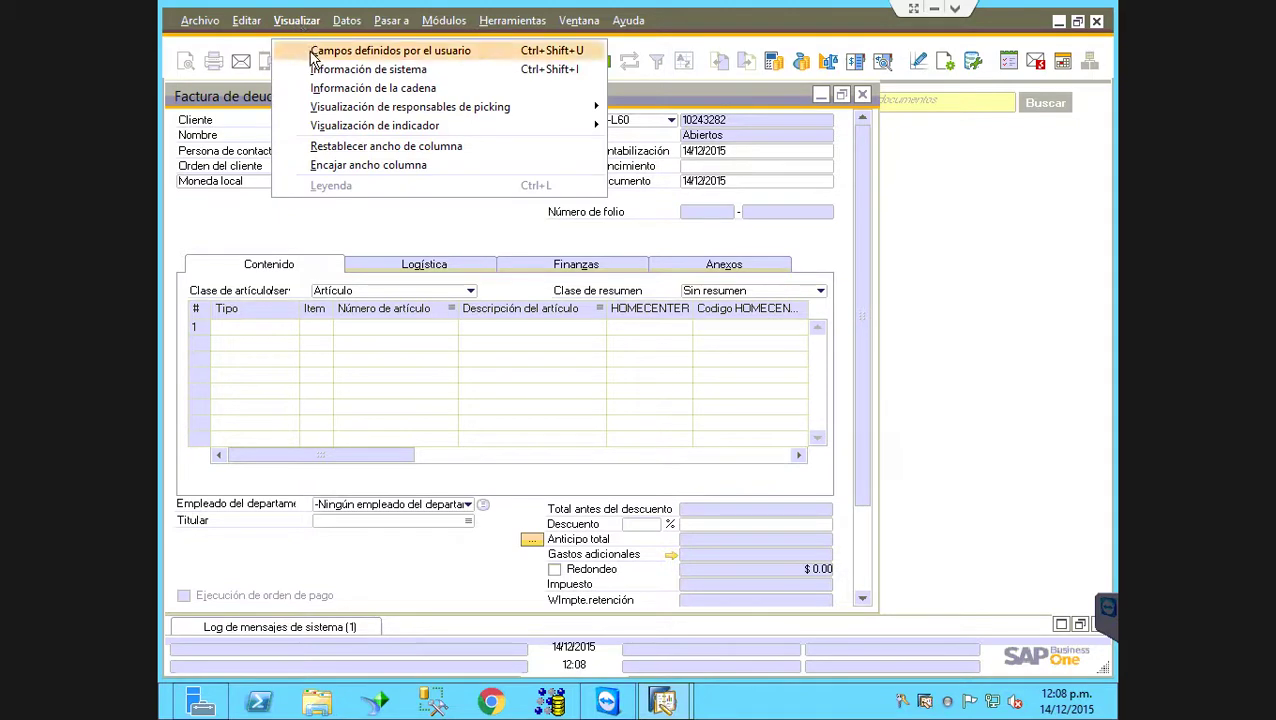
pyautogui.click(482, 71)
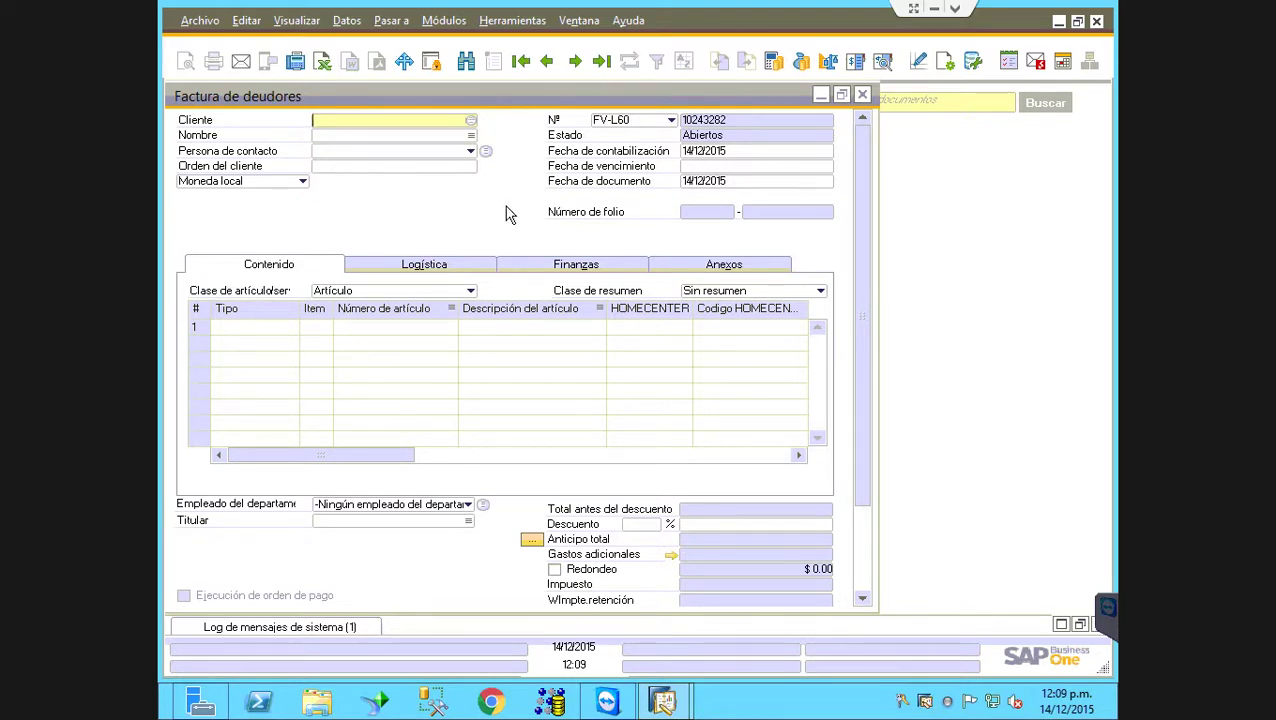
# Open the Generador de consultas and reposition its window over the invoice form.
pyautogui.click(507, 23)
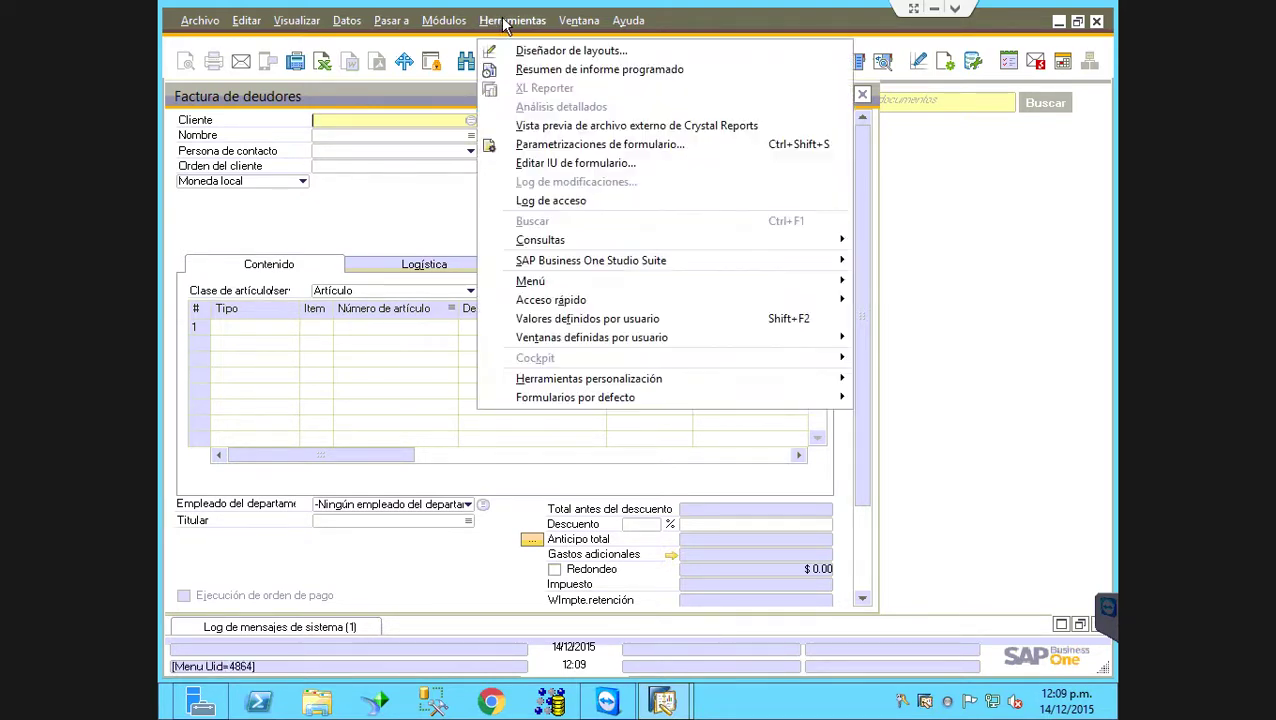
pyautogui.moveTo(545, 234)
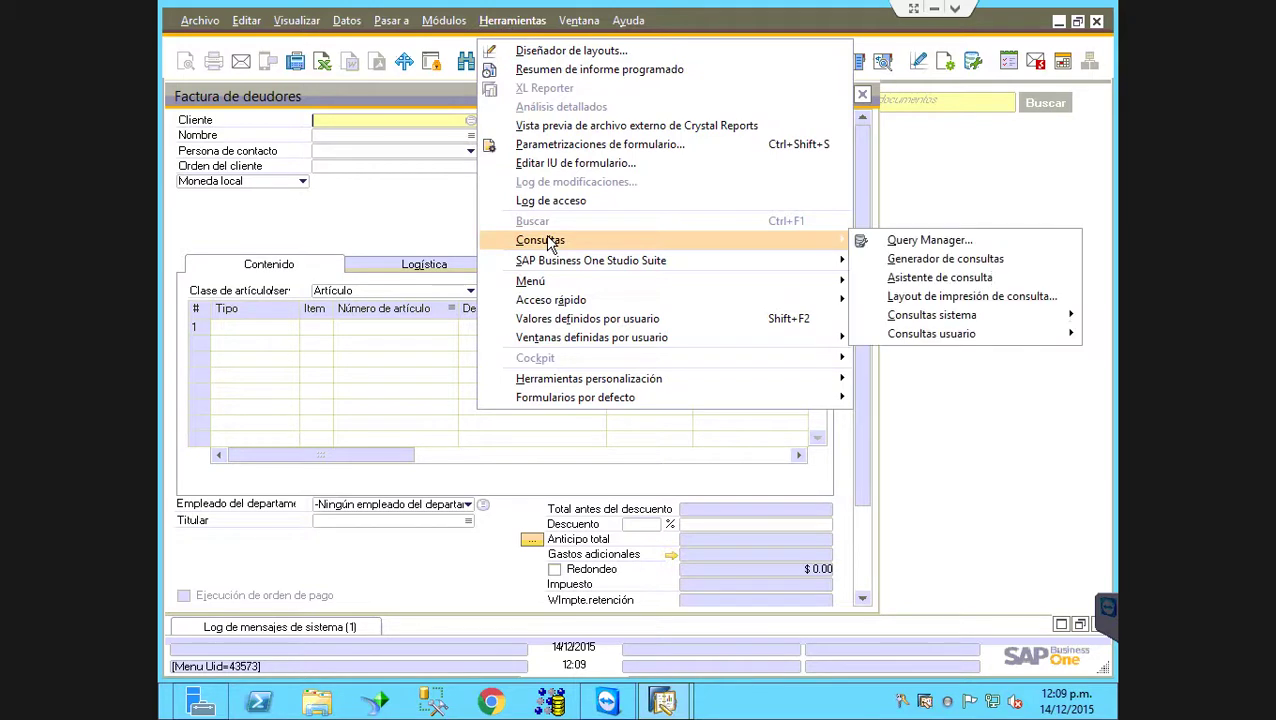
pyautogui.click(916, 262)
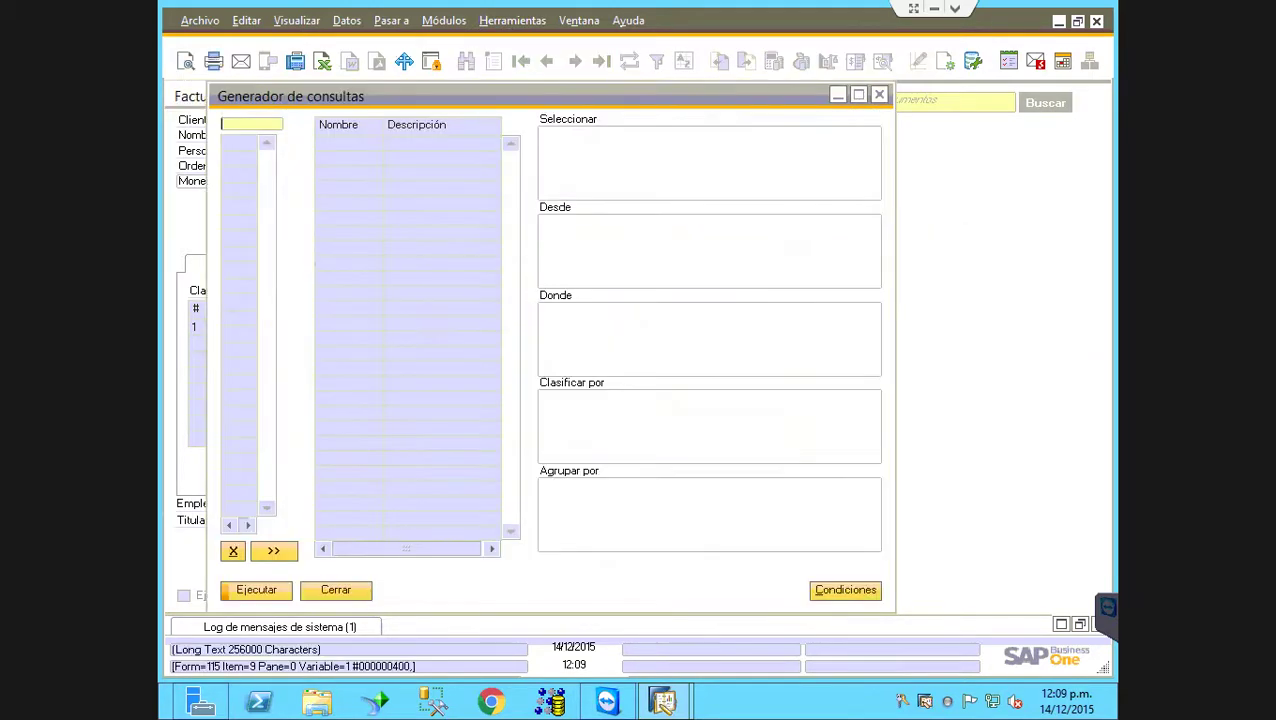
pyautogui.moveTo(631, 104); pyautogui.dragTo(726, 97)
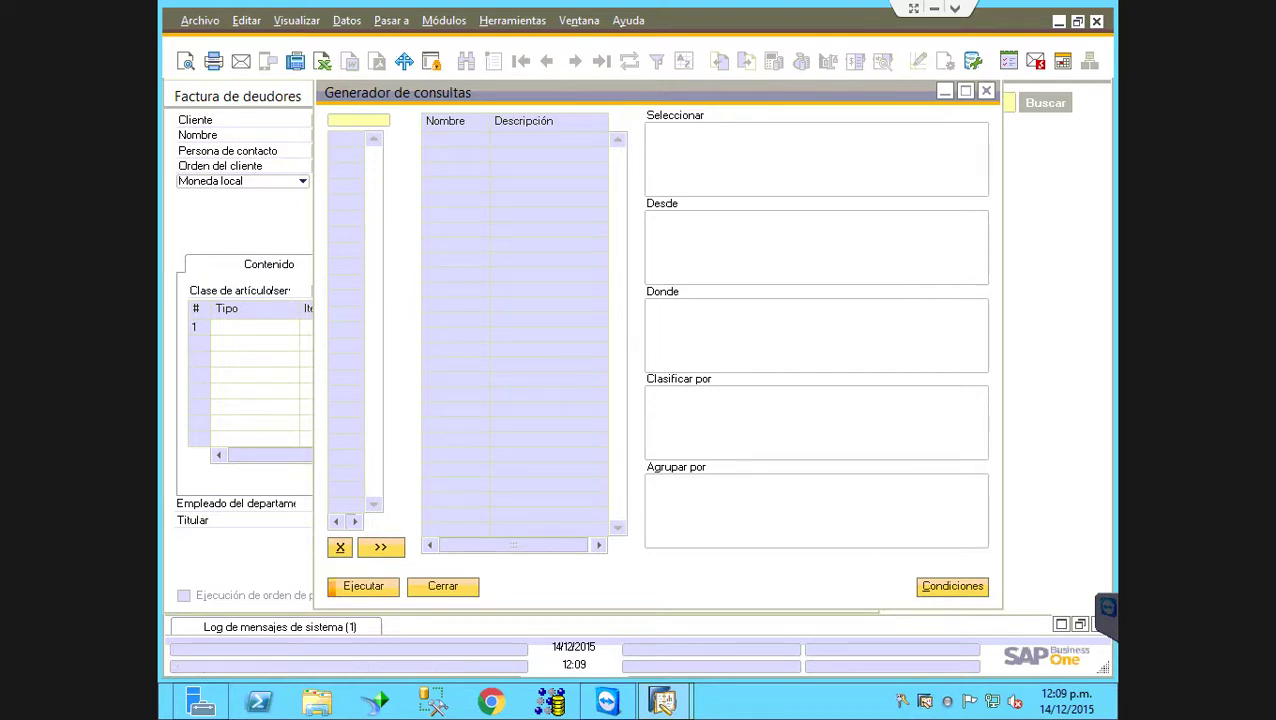
pyautogui.click(351, 119)
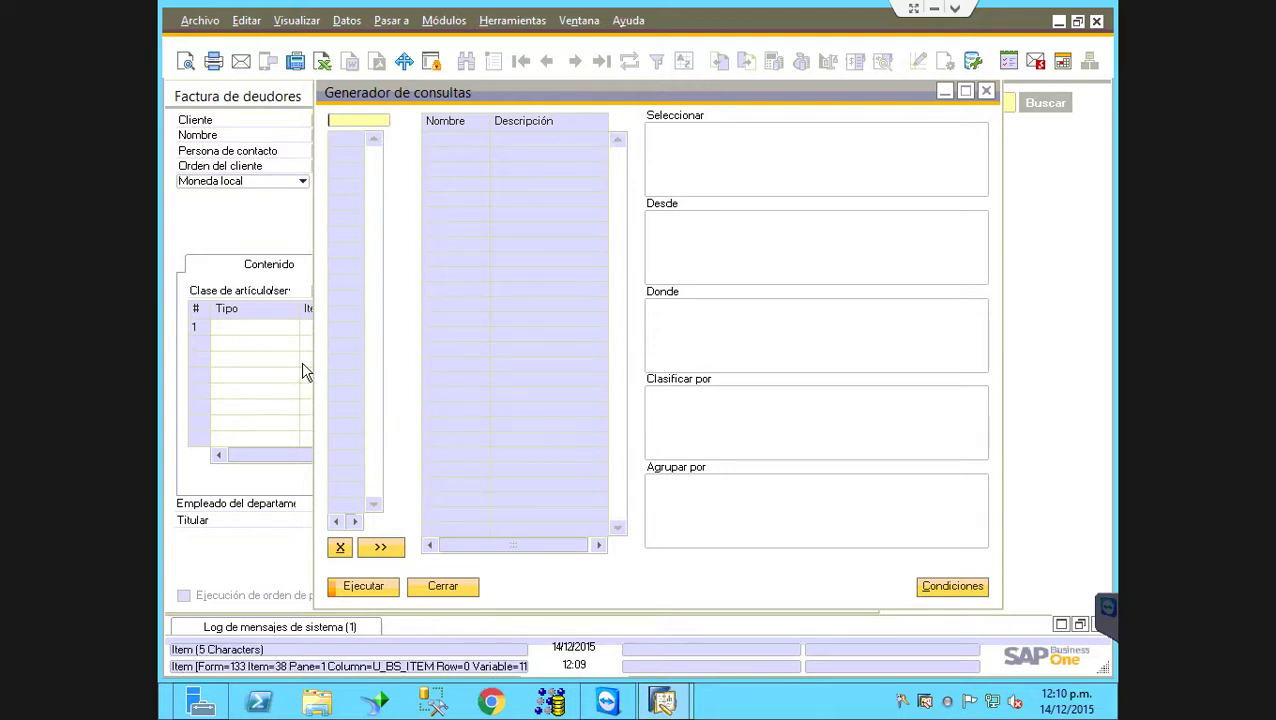
pyautogui.moveTo(479, 98); pyautogui.dragTo(563, 97)
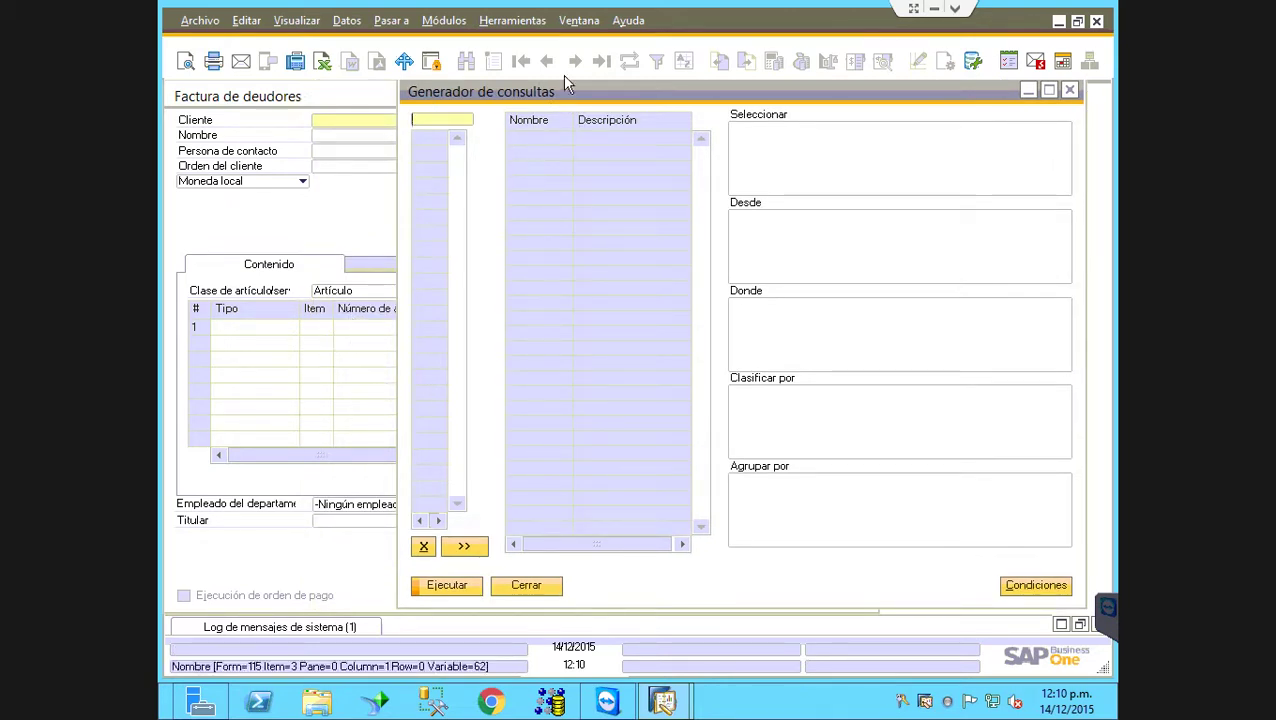
pyautogui.moveTo(520, 95); pyautogui.dragTo(344, 96)
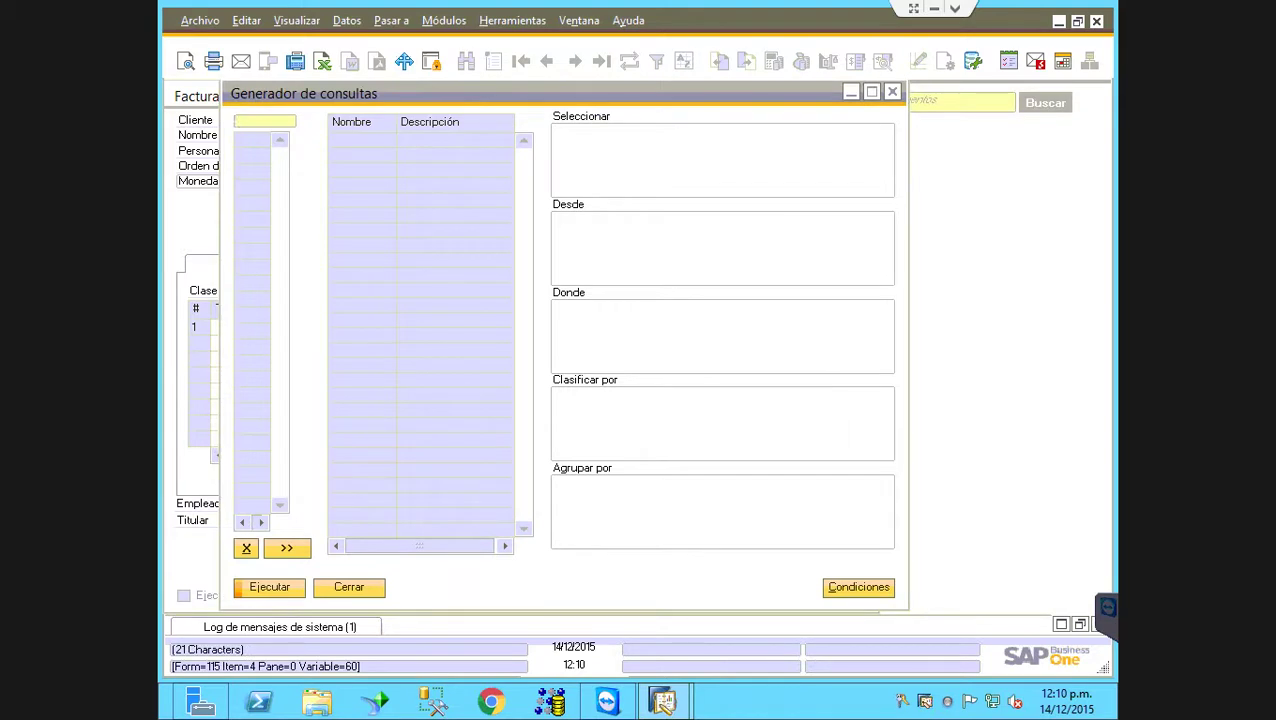
# Add the INV1 table as the query's source.
pyautogui.write('inv1')
pyautogui.press('Return')
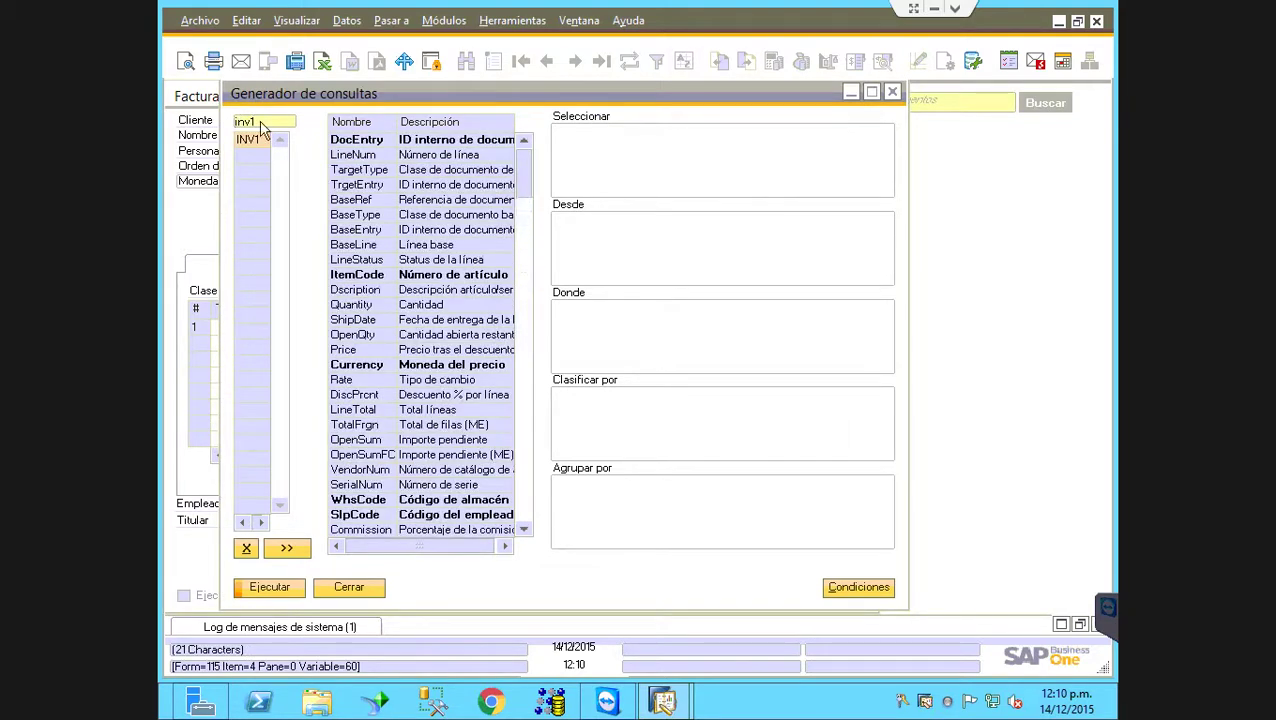
pyautogui.doubleClick(261, 137)
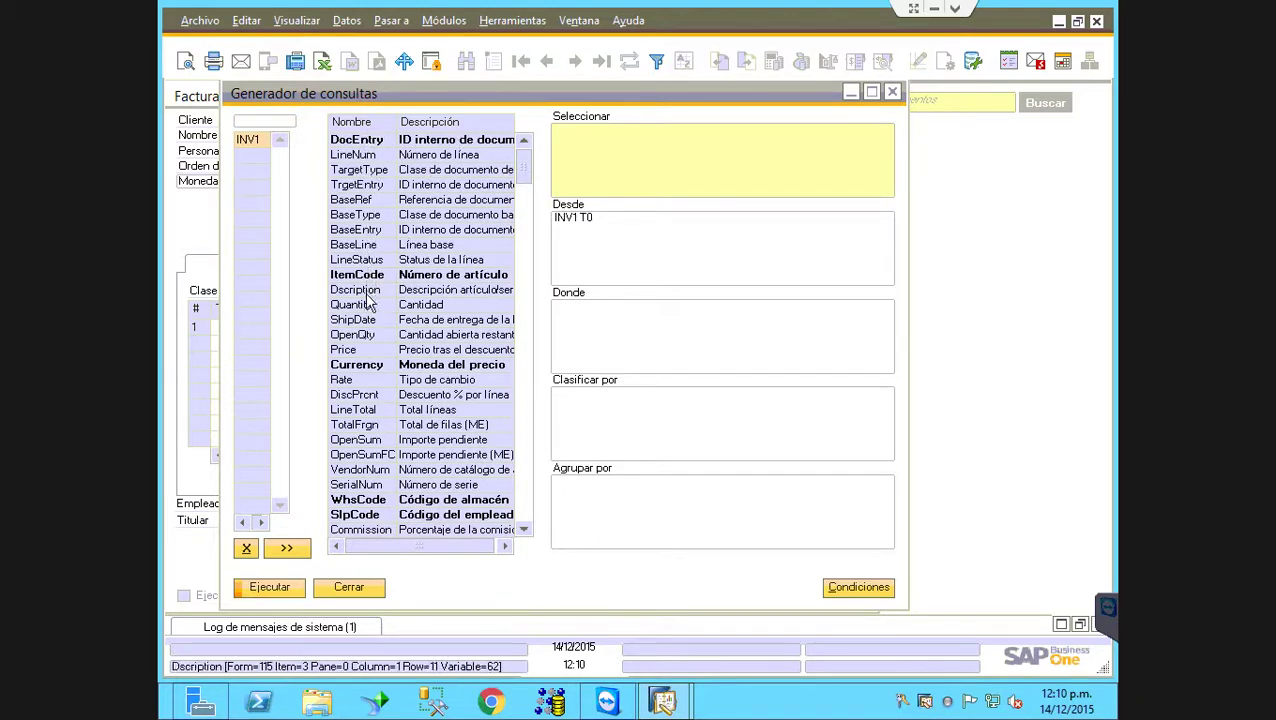
# Add the DocEntry, LineNum, ItemCode, Dscription and Quantity fields of INV1 to the query's selection.
pyautogui.moveTo(521, 171); pyautogui.dragTo(533, 100)
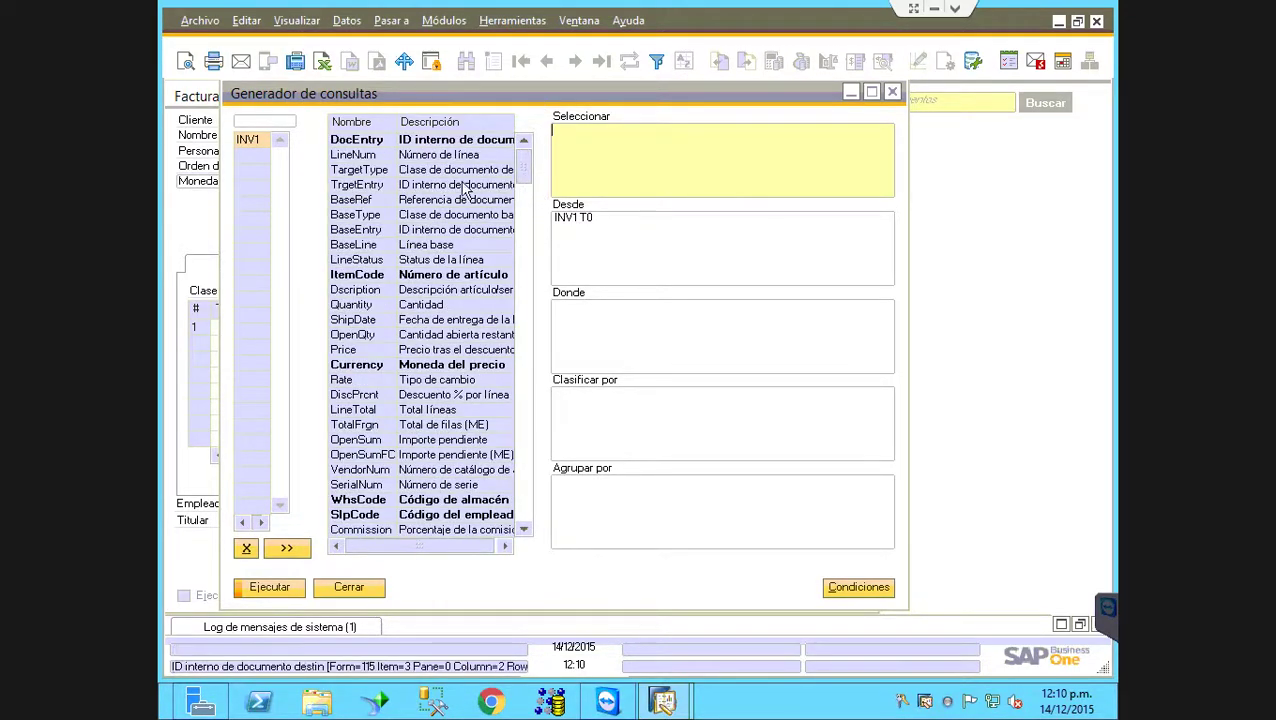
pyautogui.doubleClick(370, 140)
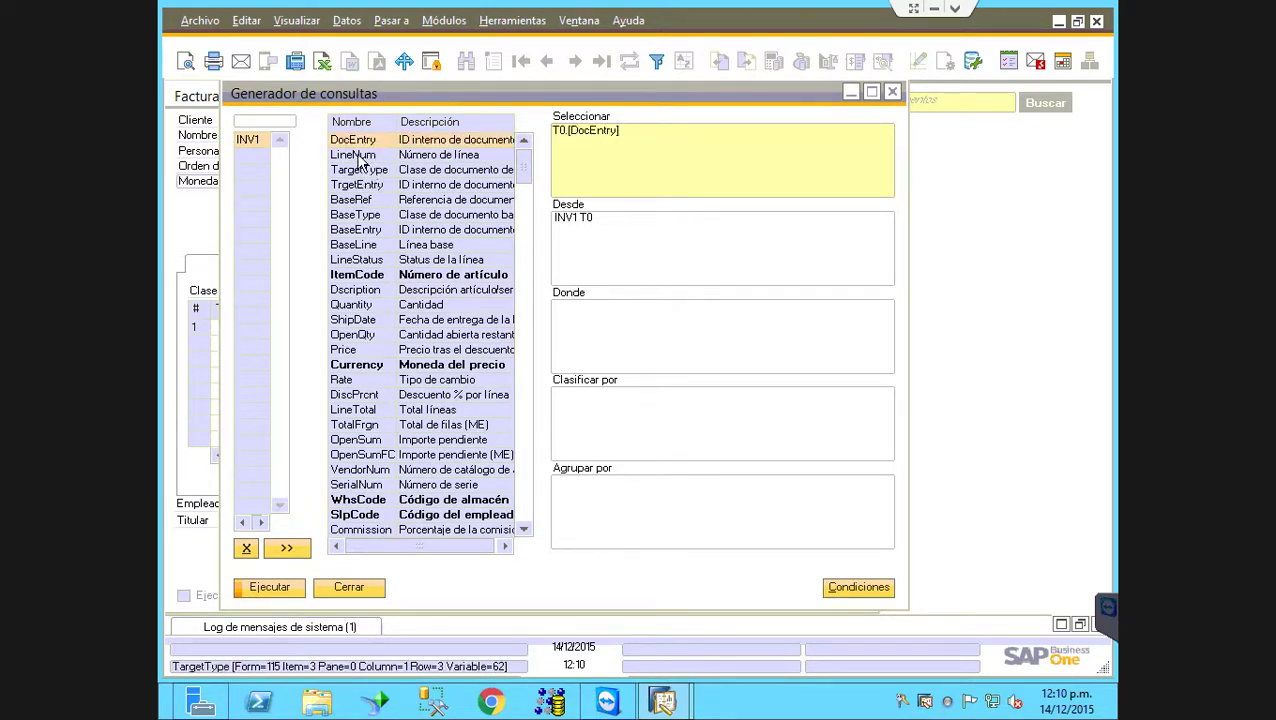
pyautogui.doubleClick(358, 157)
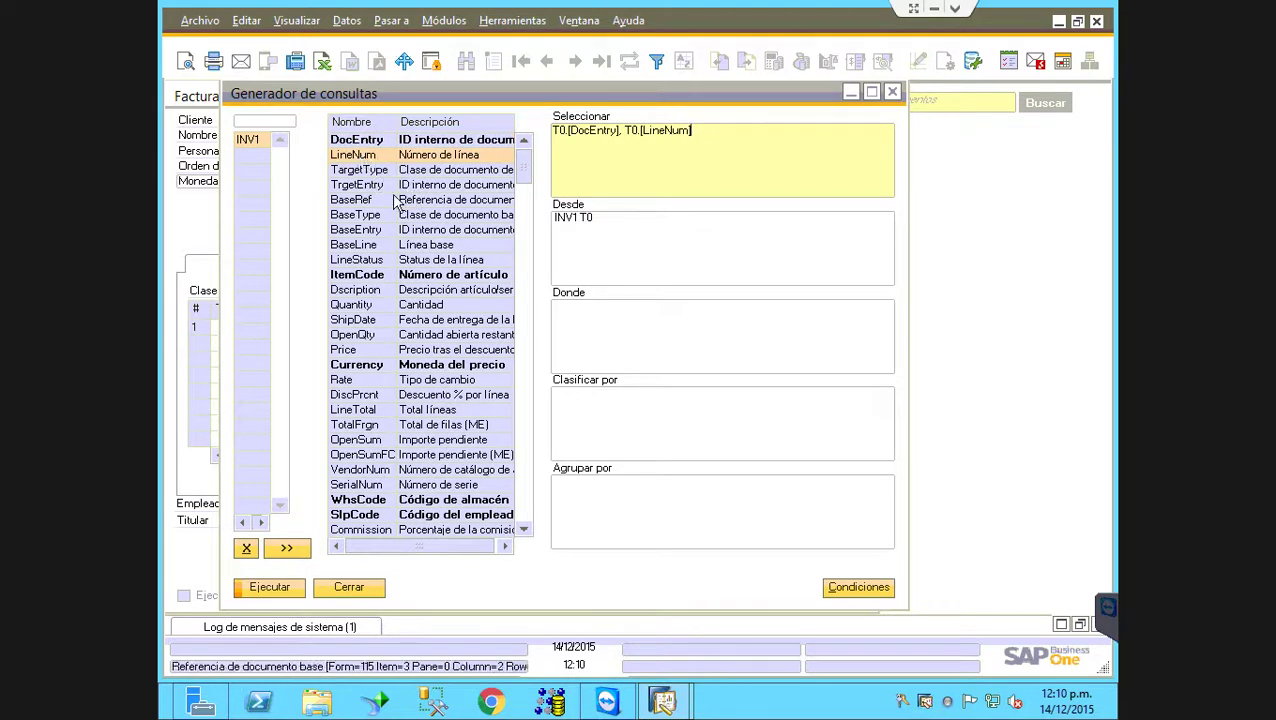
pyautogui.doubleClick(362, 276)
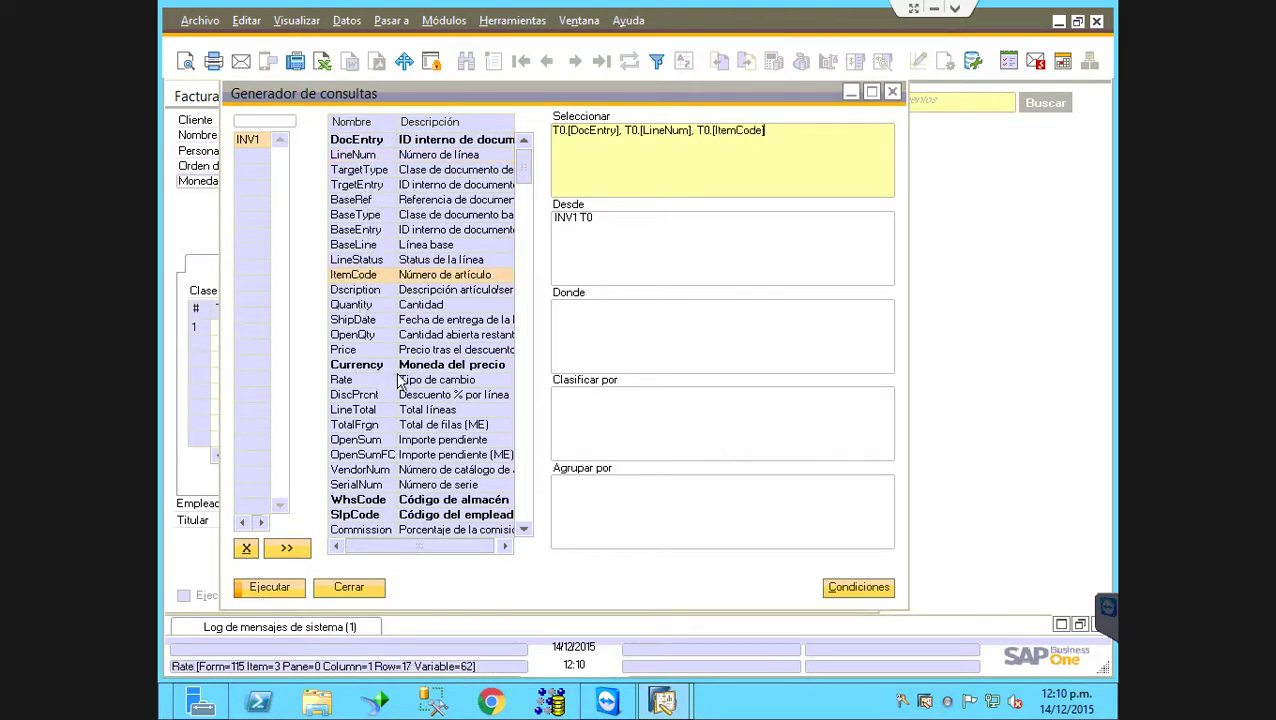
pyautogui.doubleClick(362, 290)
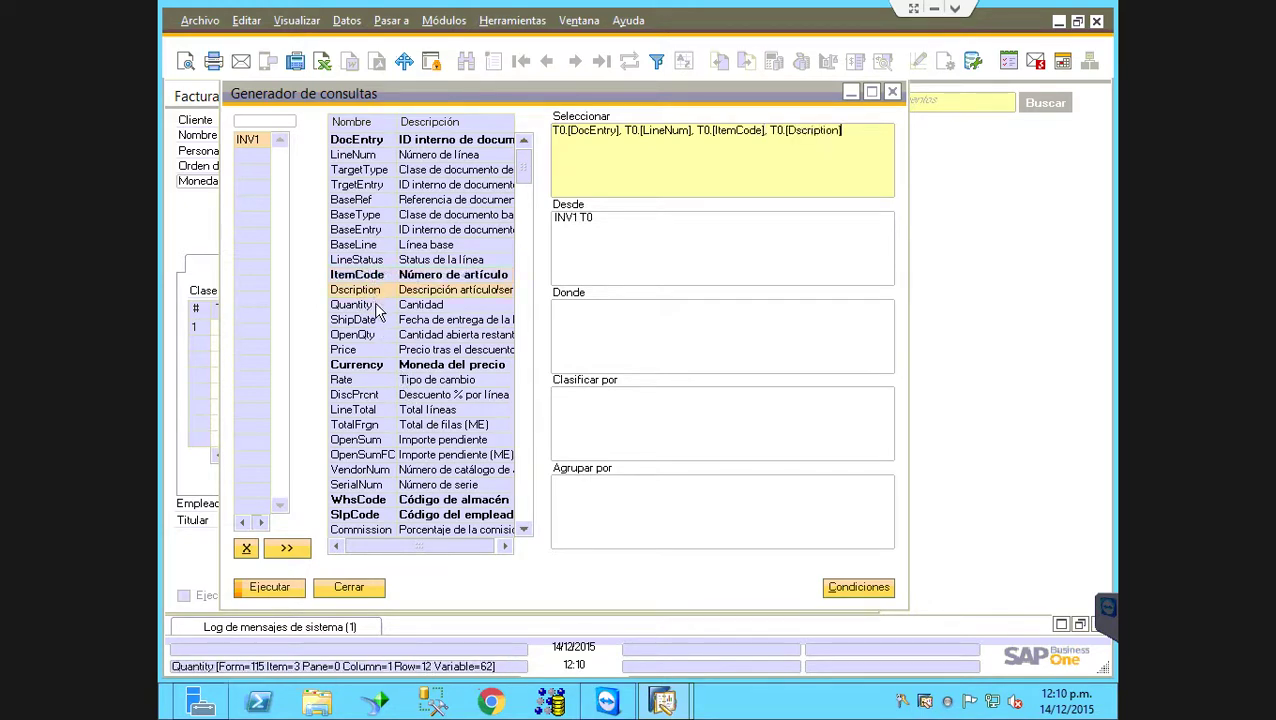
pyautogui.doubleClick(360, 305)
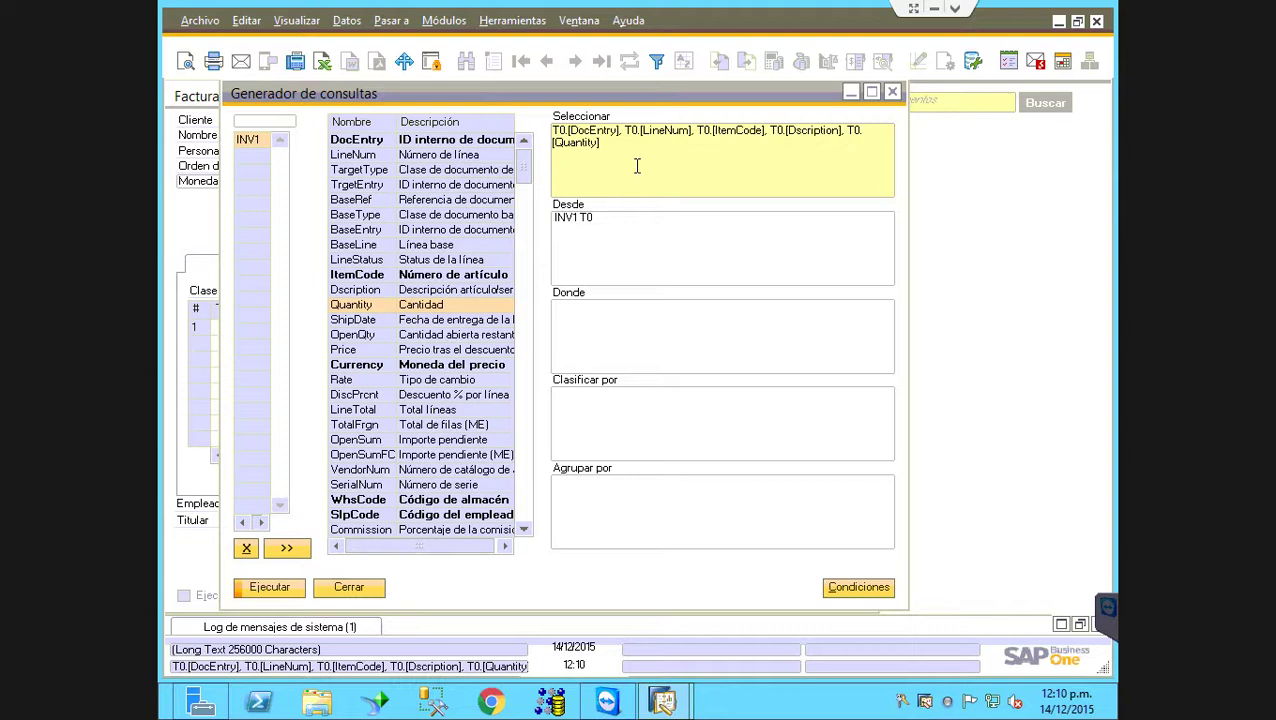
# Review the query's Seleccionar, Desde, Donde and Clasificar por sections.
pyautogui.hotkey('ctrl', 'a')
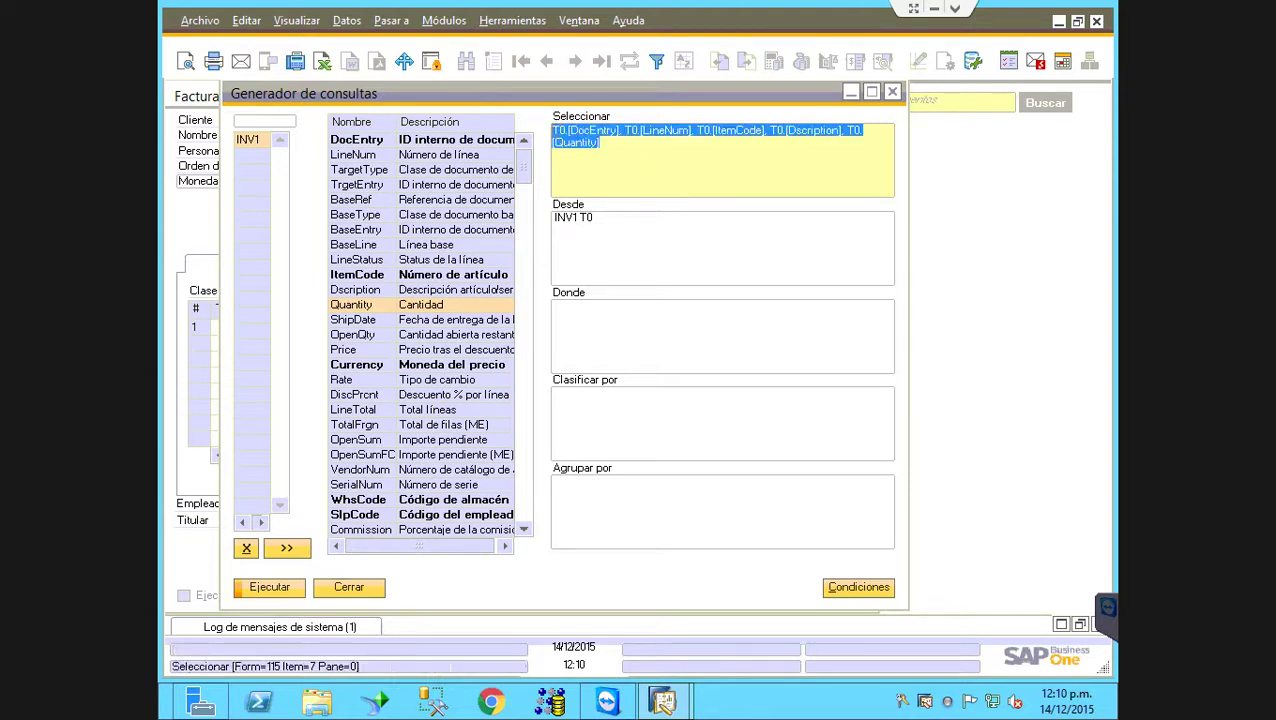
pyautogui.click(554, 218)
pyautogui.hotkey('ctrl', 'a')
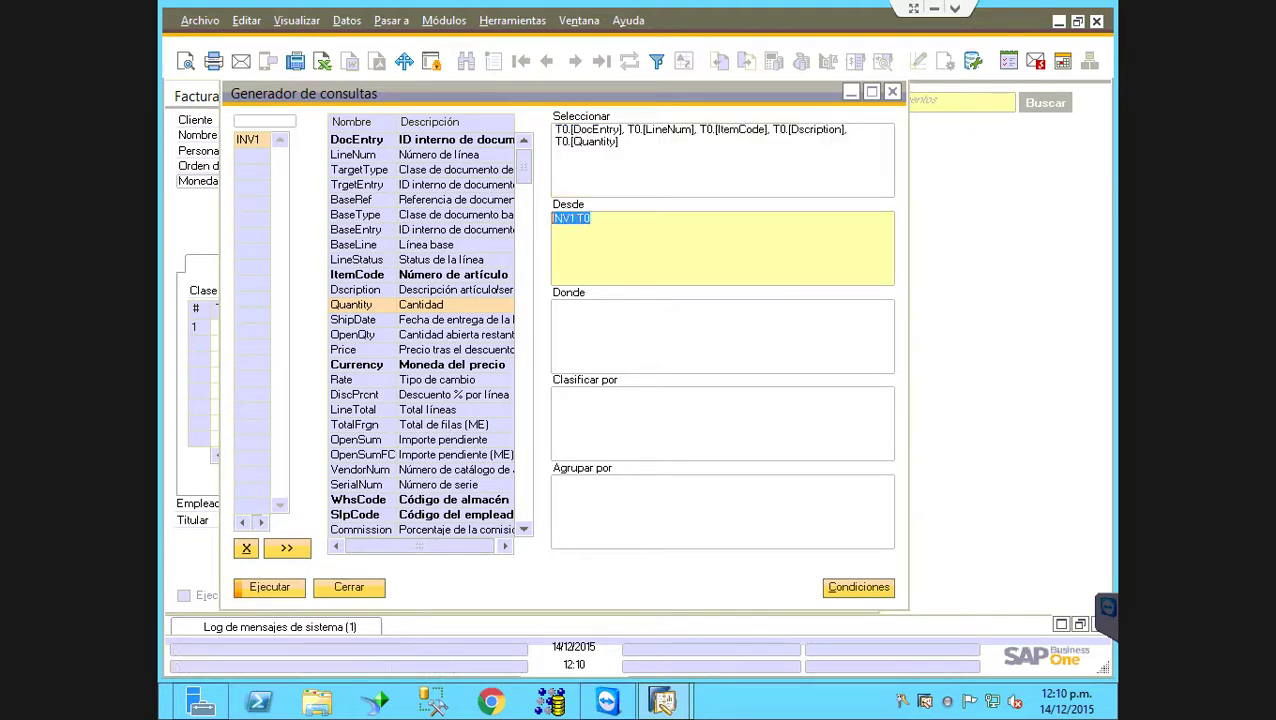
pyautogui.click(600, 230)
pyautogui.click(590, 317)
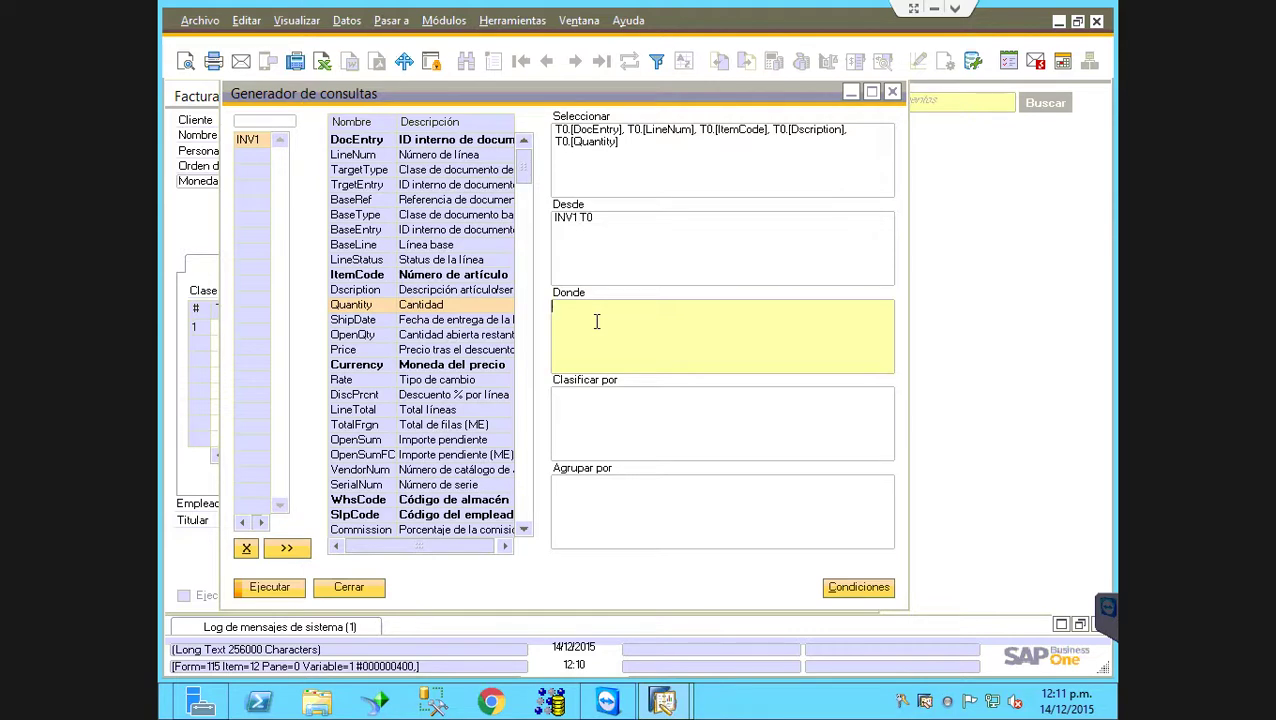
pyautogui.click(598, 412)
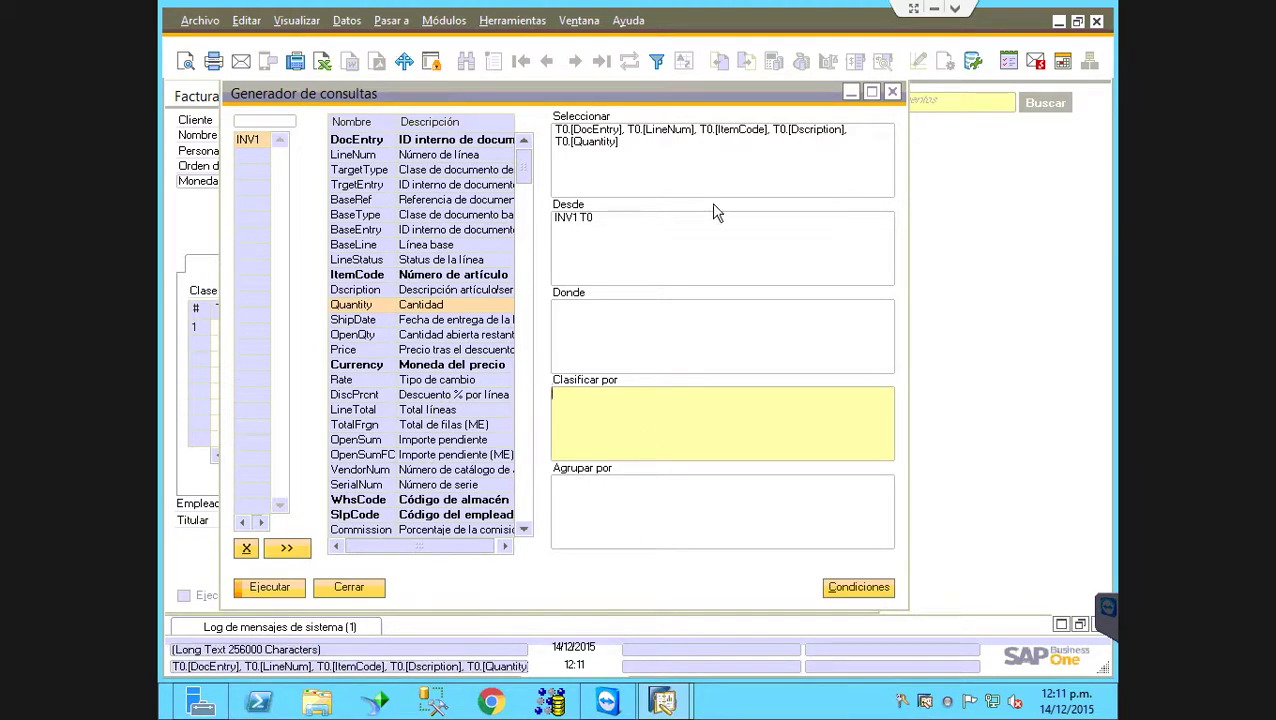
pyautogui.click(608, 342)
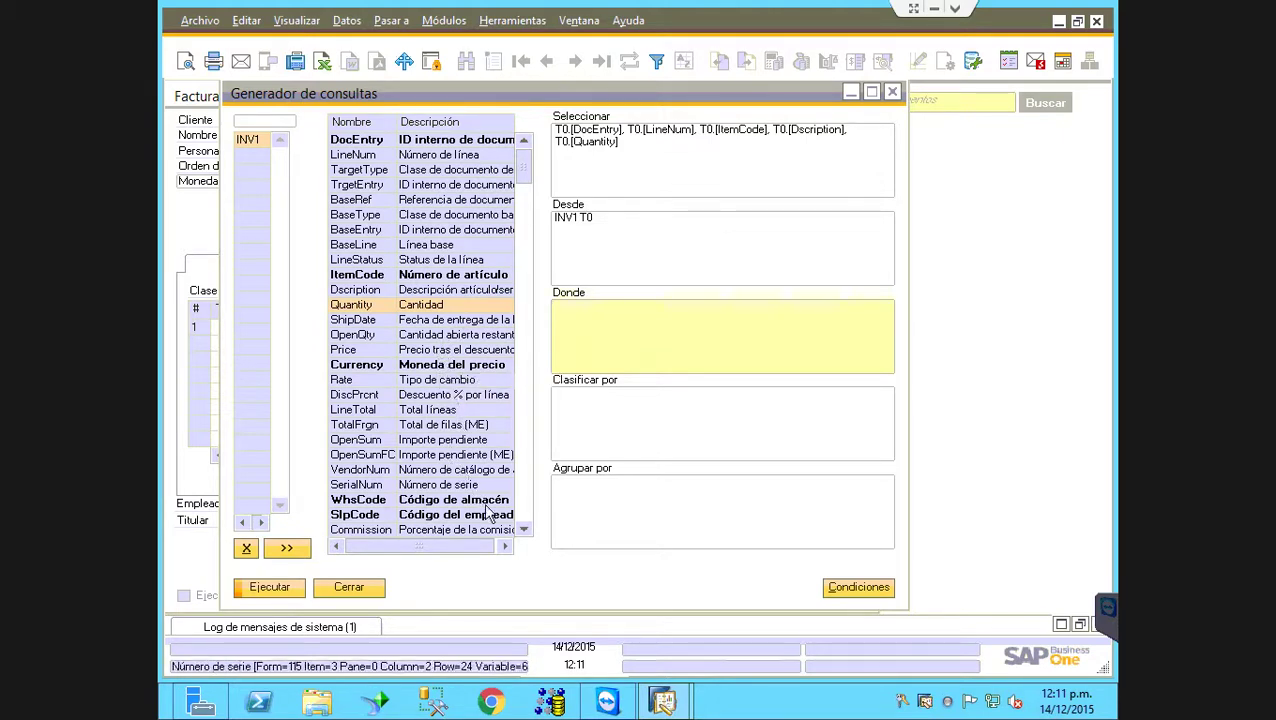
# Look through the available fields of the INV1 table and return to the start of the list.
pyautogui.click(524, 530)
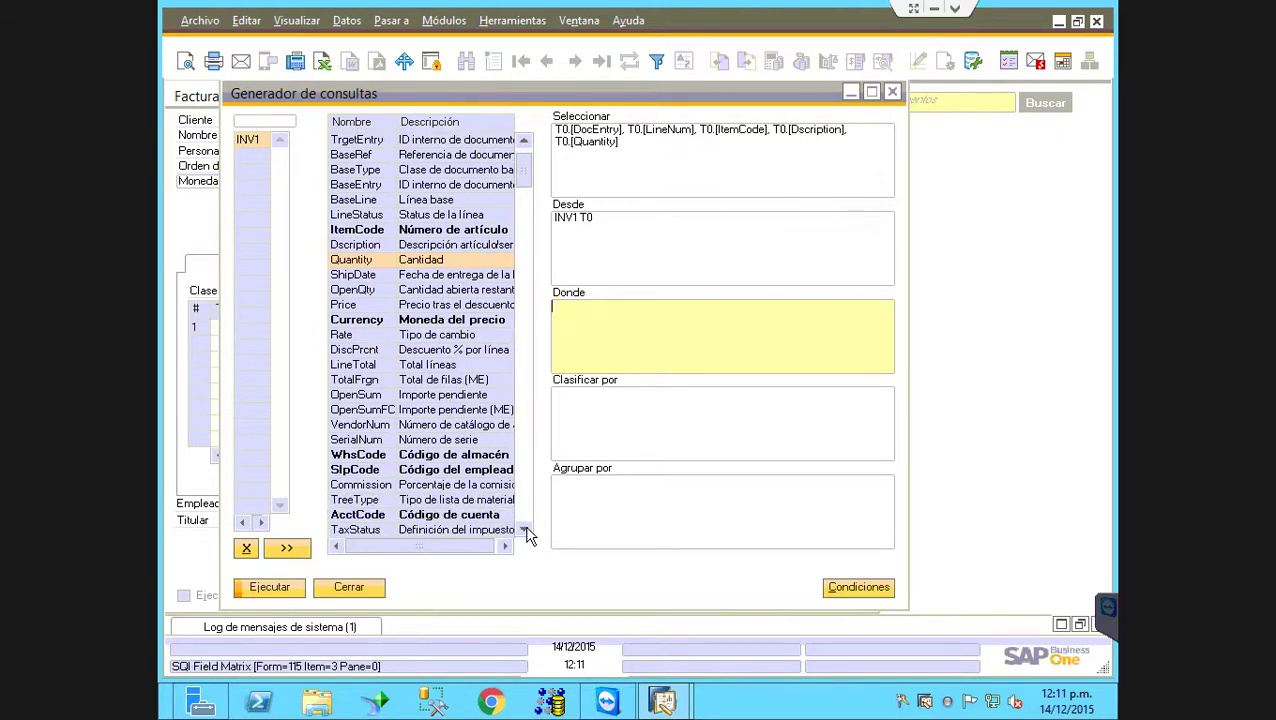
pyautogui.scroll(-4, 527, 535)
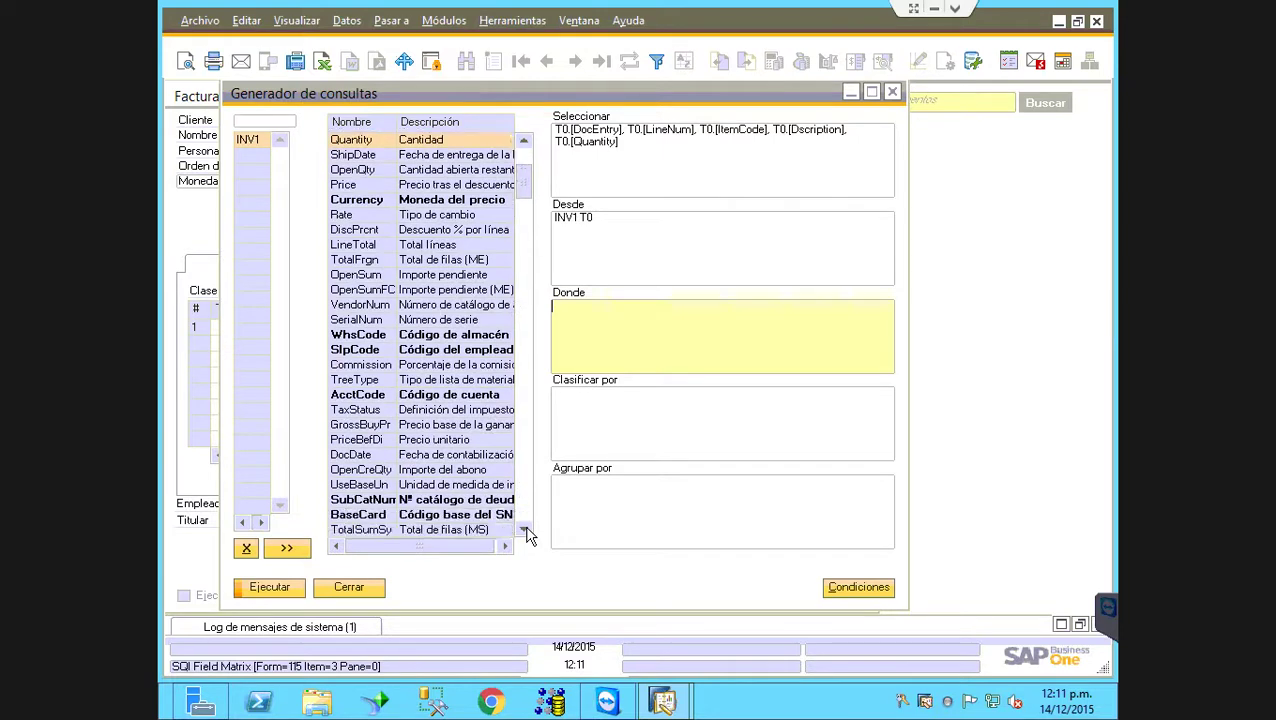
pyautogui.scroll(-3, 527, 537)
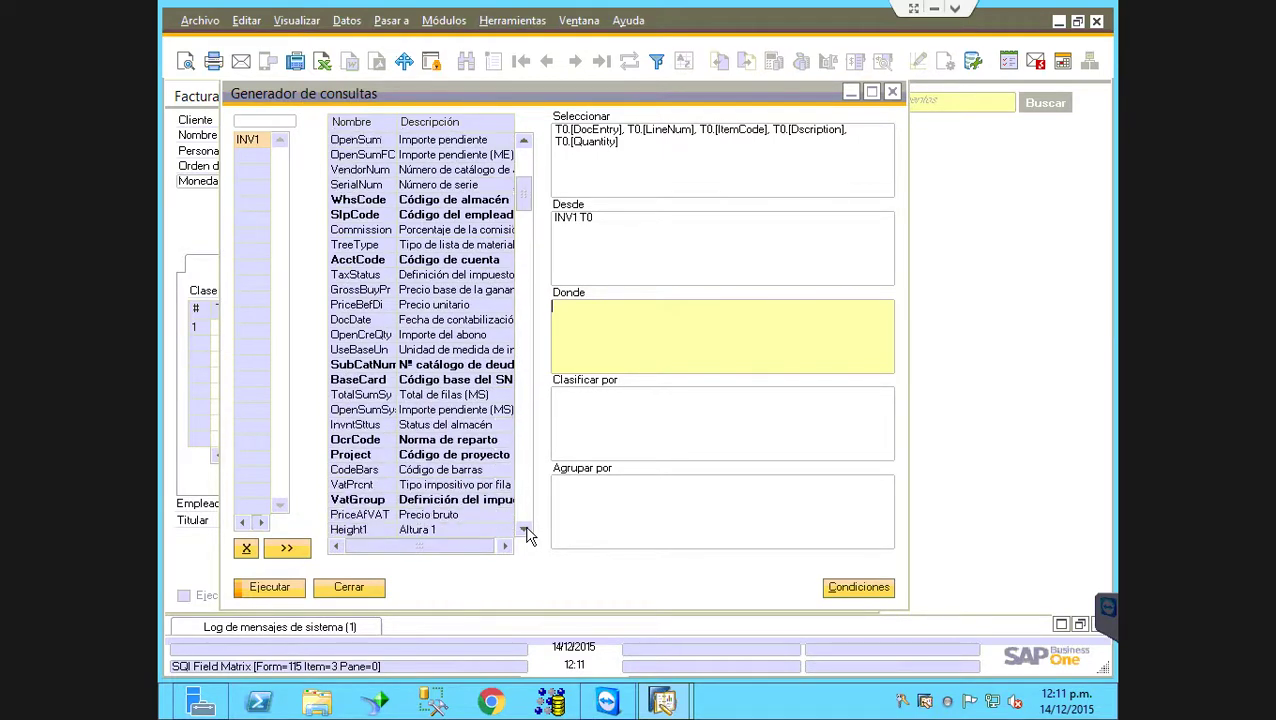
pyautogui.scroll(-4, 527, 537)
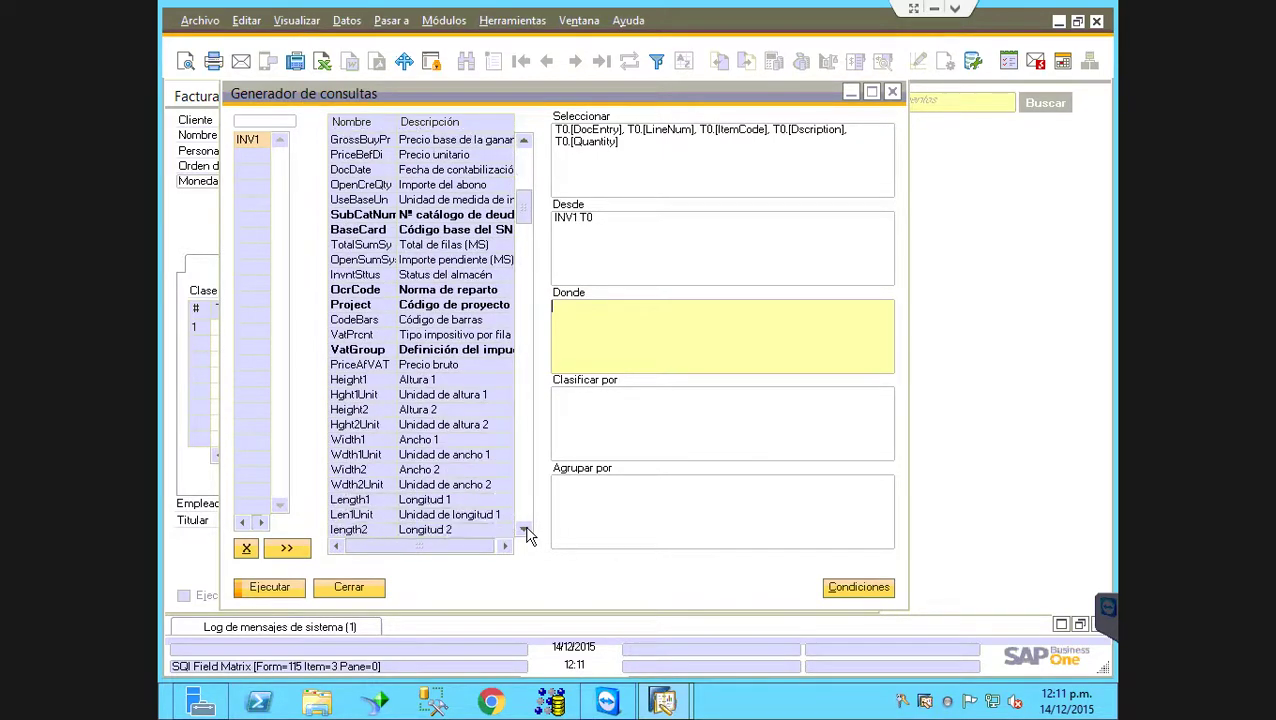
pyautogui.scroll(-4, 527, 537)
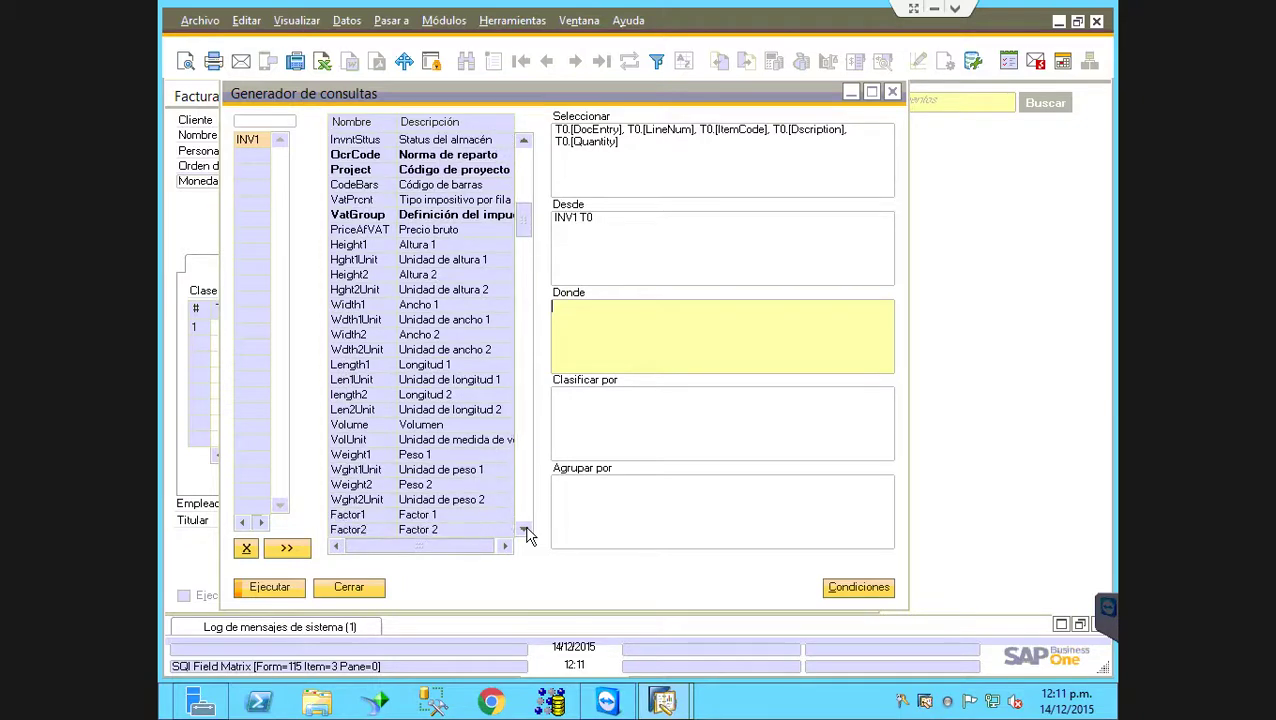
pyautogui.scroll(-2, 527, 537)
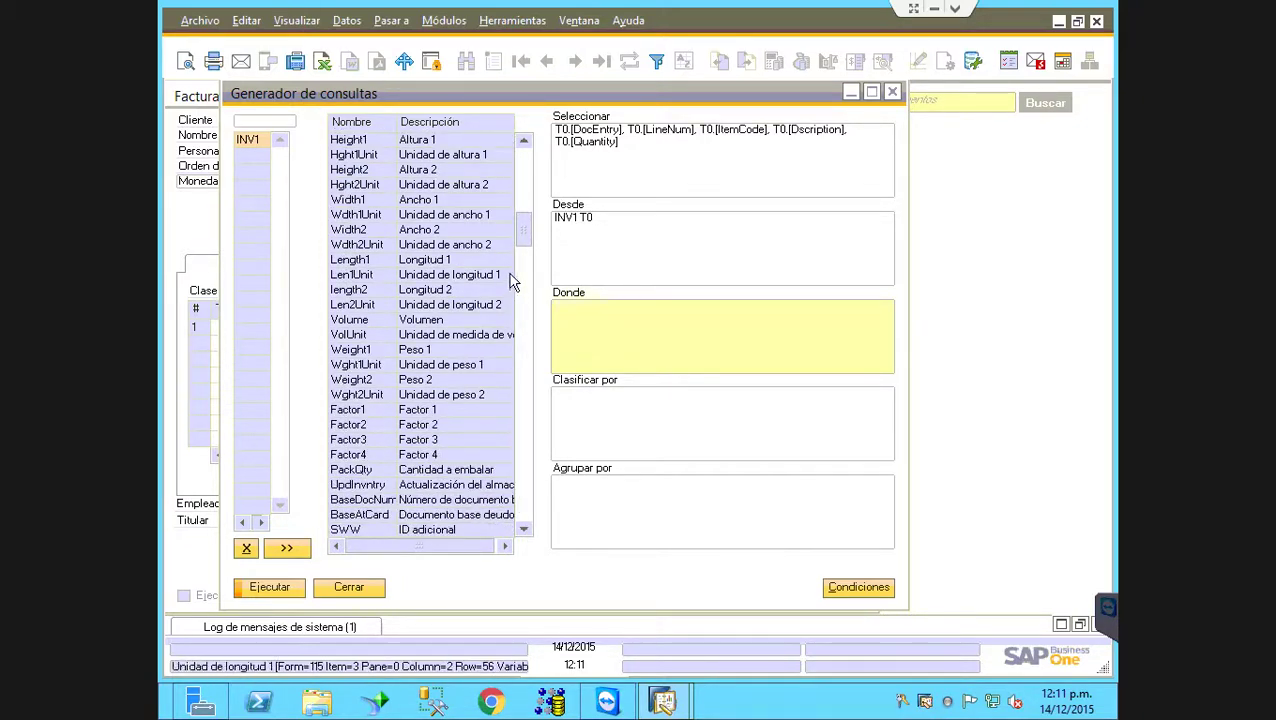
pyautogui.moveTo(521, 240); pyautogui.dragTo(524, 155)
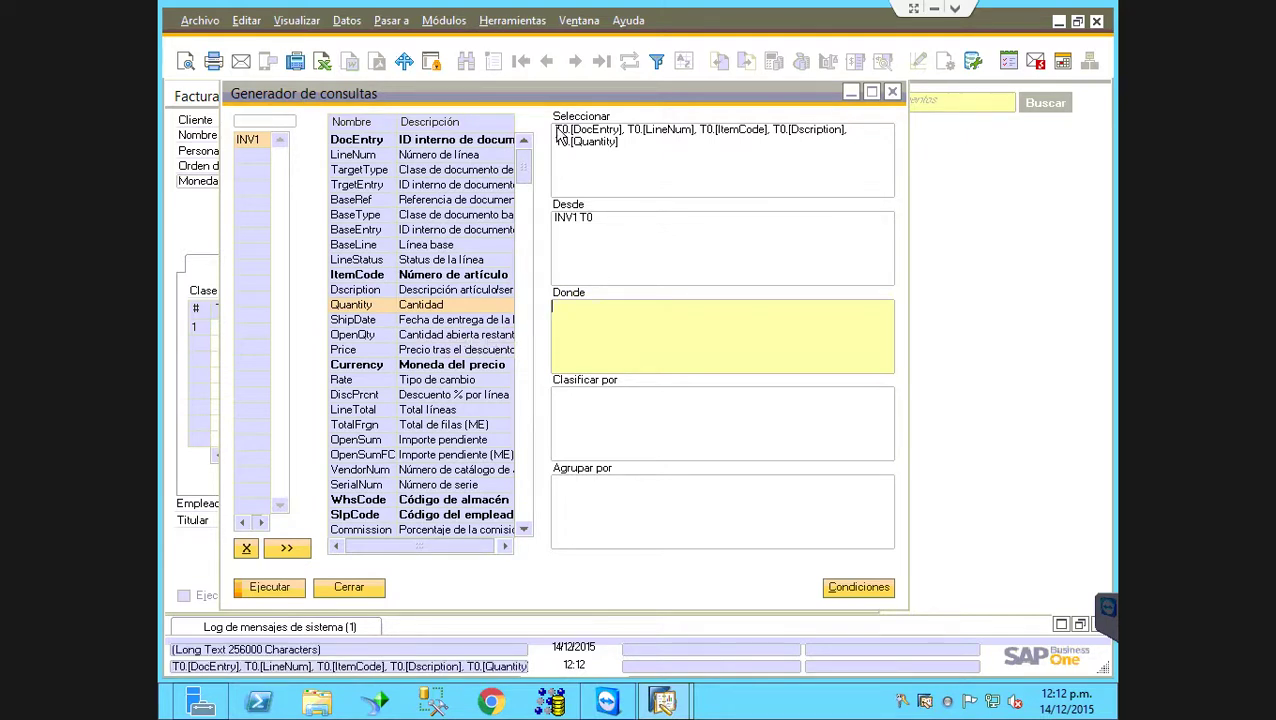
# Limit the selection to the first 10 records with "top 10" before the fields and run the query.
pyautogui.click(696, 144)
pyautogui.write('top ')
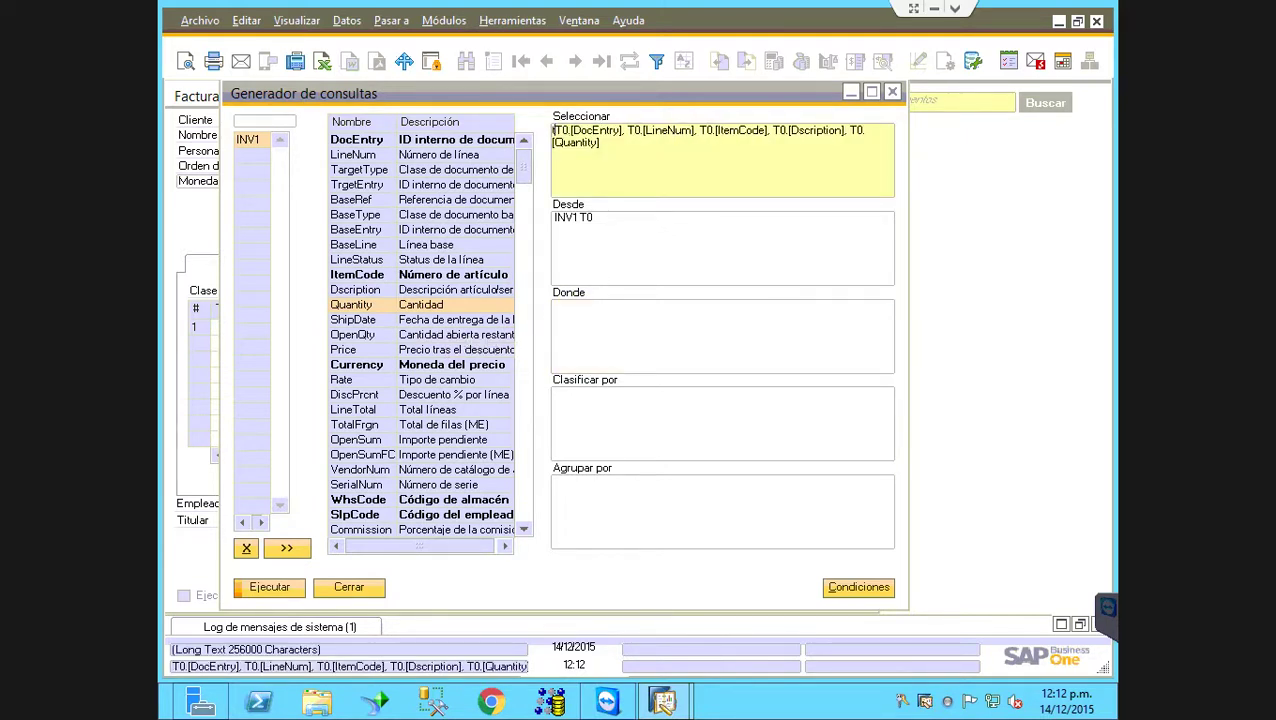
pyautogui.write('10')
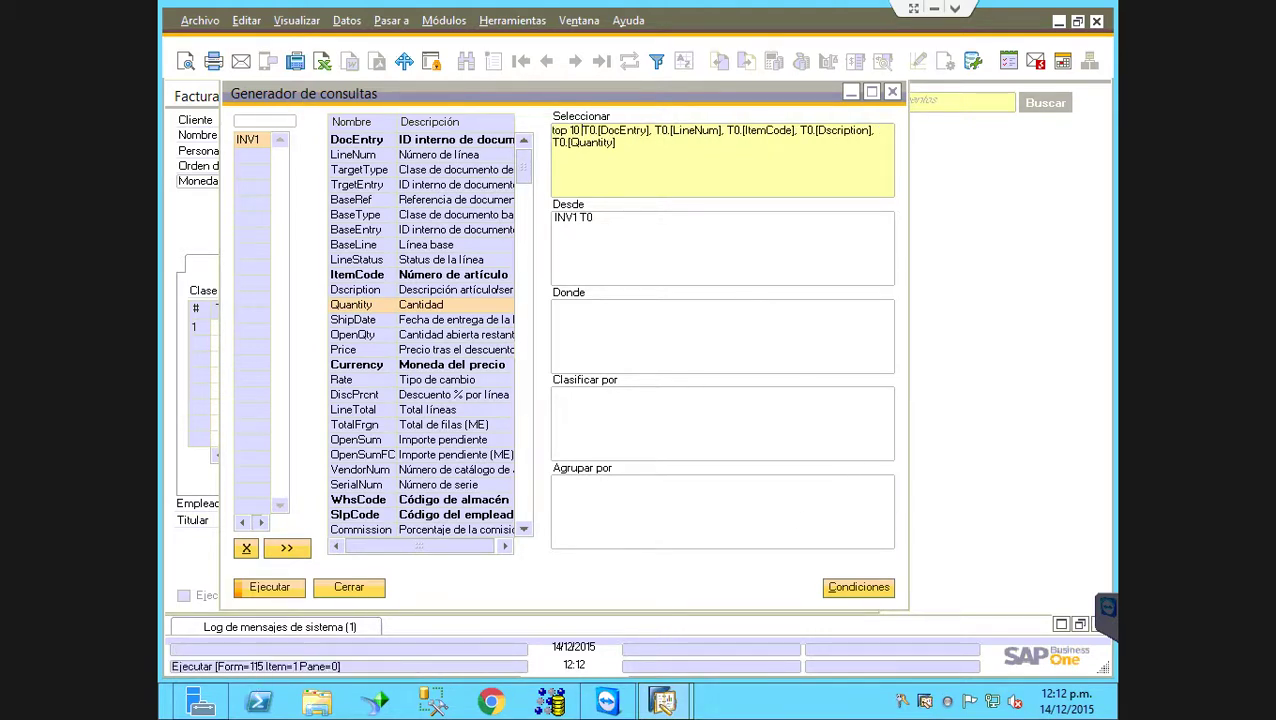
pyautogui.click(288, 590)
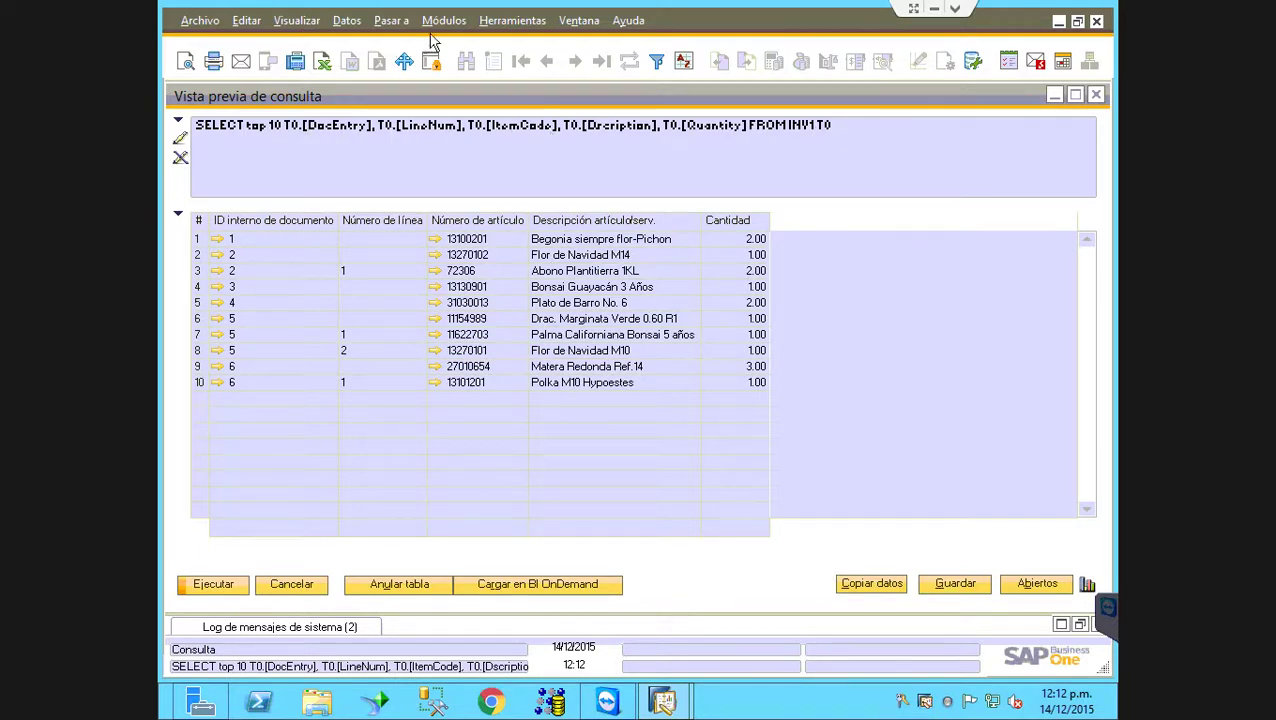
# Remove T0.[LineNum] from the SQL statement in the query preview and run the query again.
pyautogui.click(180, 142)
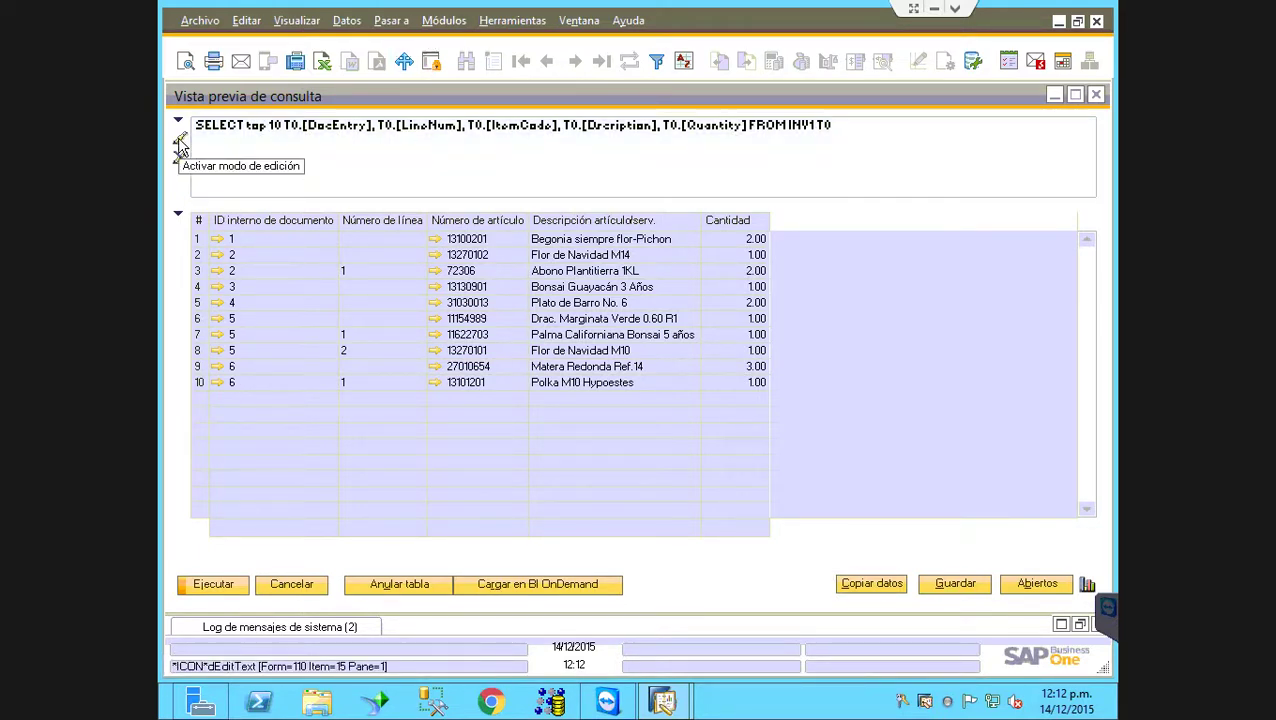
pyautogui.click(840, 134)
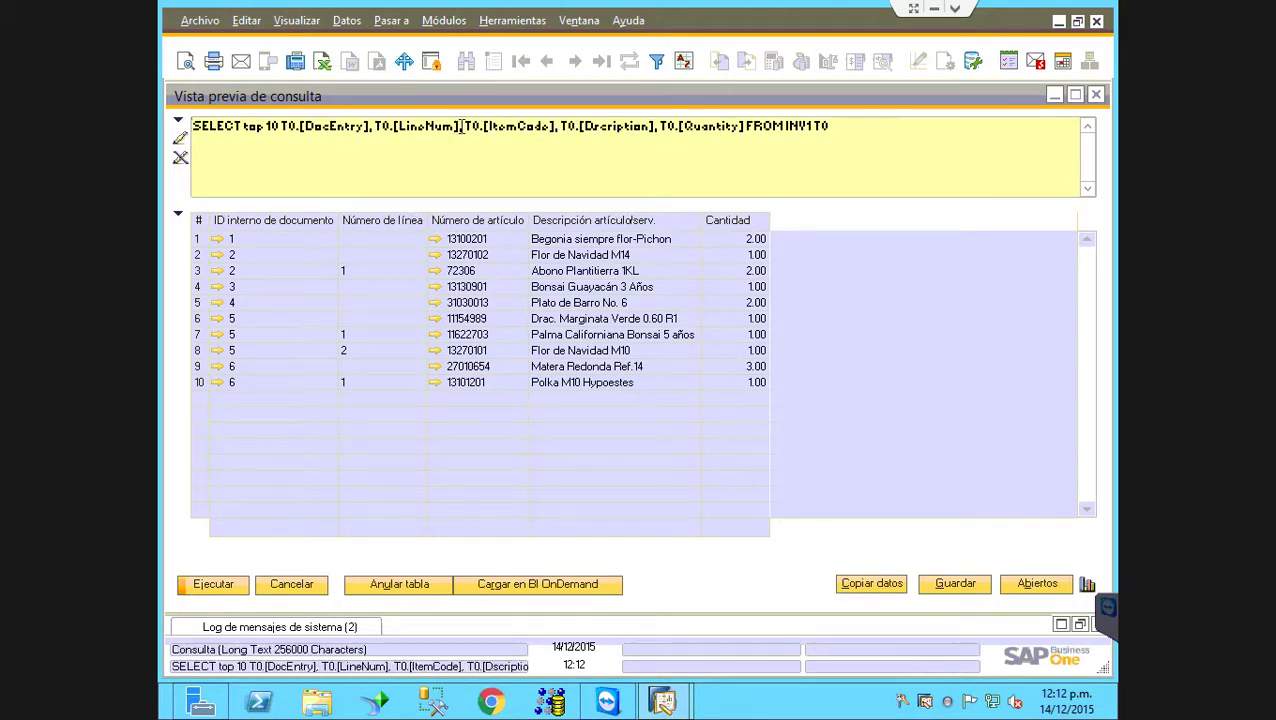
pyautogui.moveTo(461, 126); pyautogui.dragTo(379, 127)
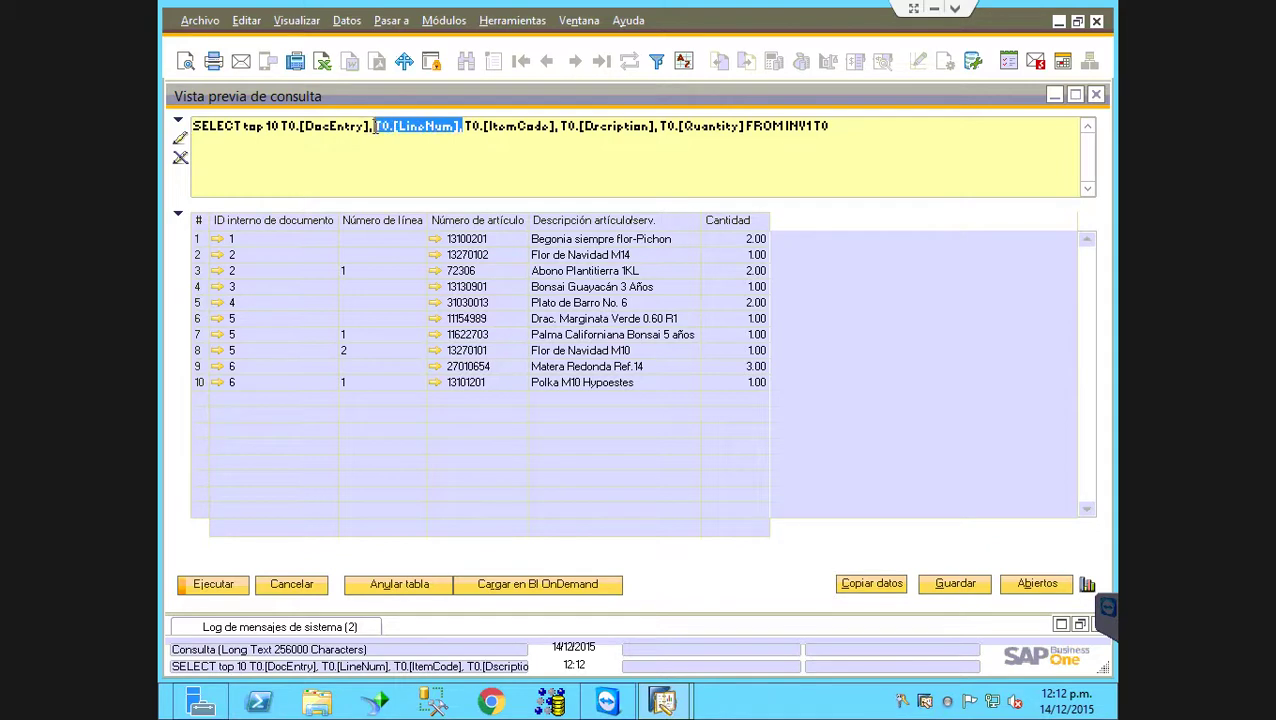
pyautogui.press('Delete')
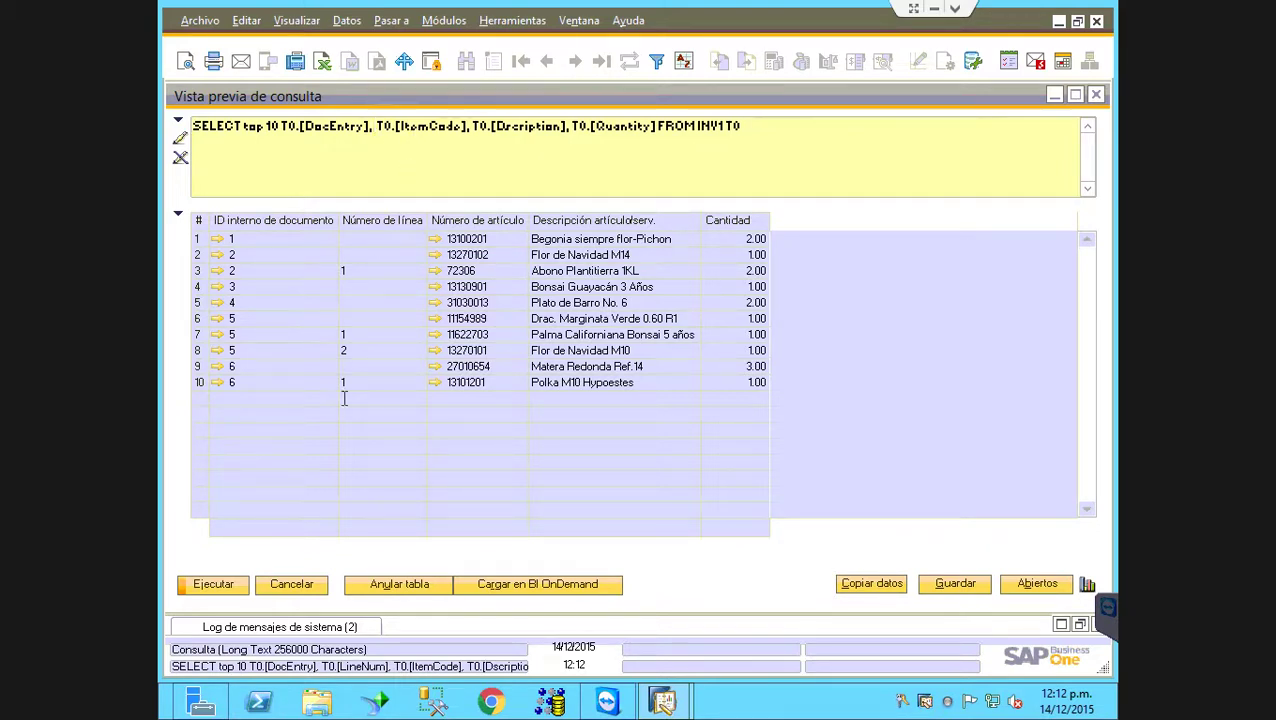
pyautogui.click(213, 584)
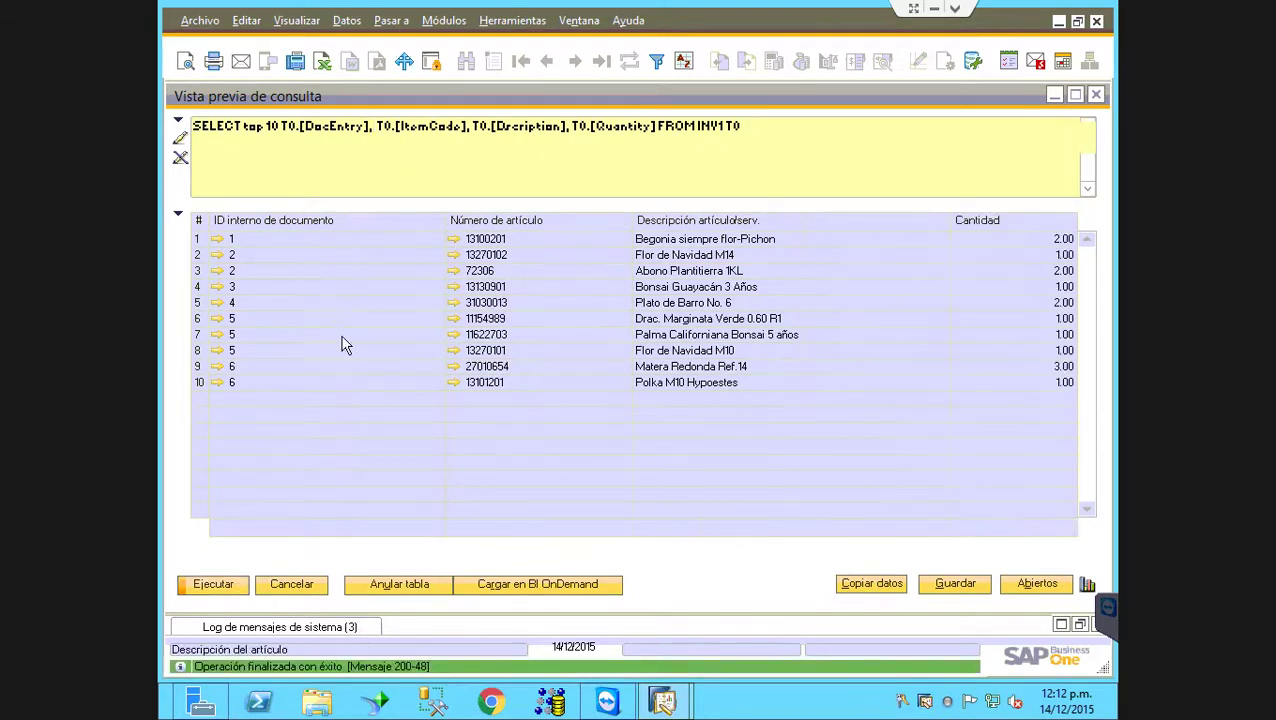
# Close the query preview and delete "top 10" from the start of the generator's field selection.
pyautogui.click(298, 580)
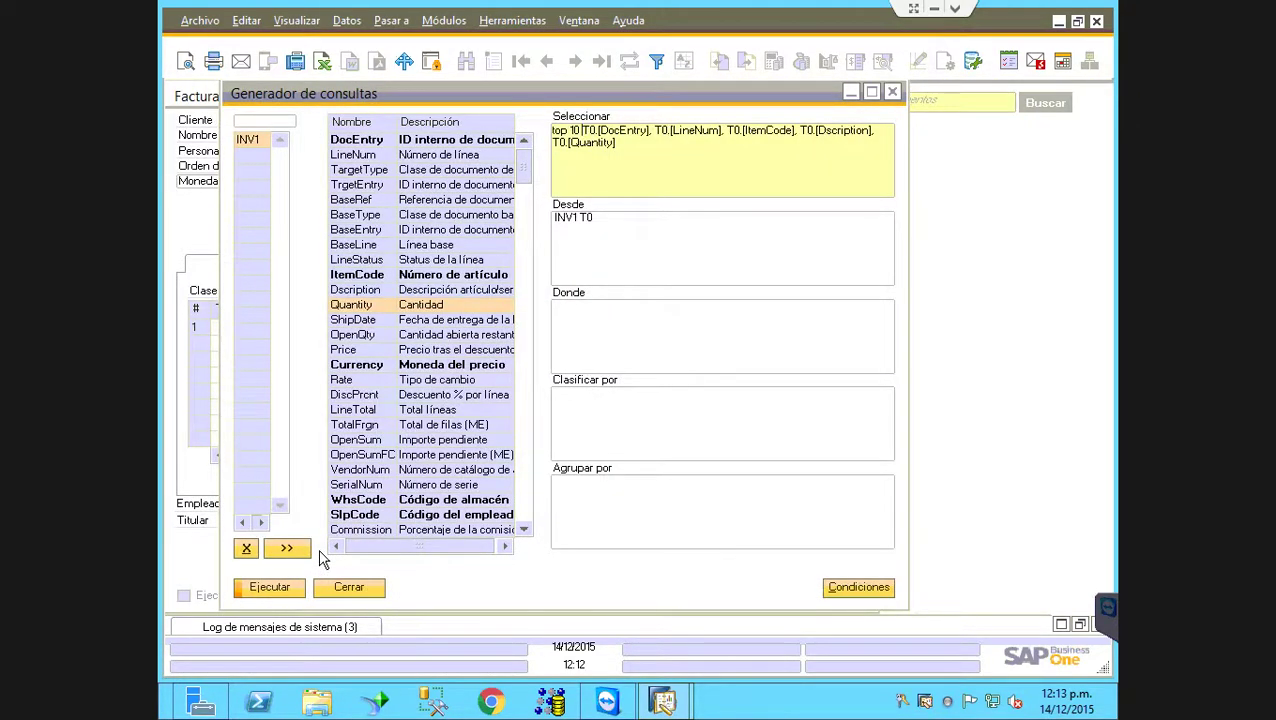
pyautogui.press('Delete')
pyautogui.press('Delete')
pyautogui.press('Delete')
pyautogui.press('Delete')
pyautogui.press('Delete')
pyautogui.press('Delete')
pyautogui.press('Delete')
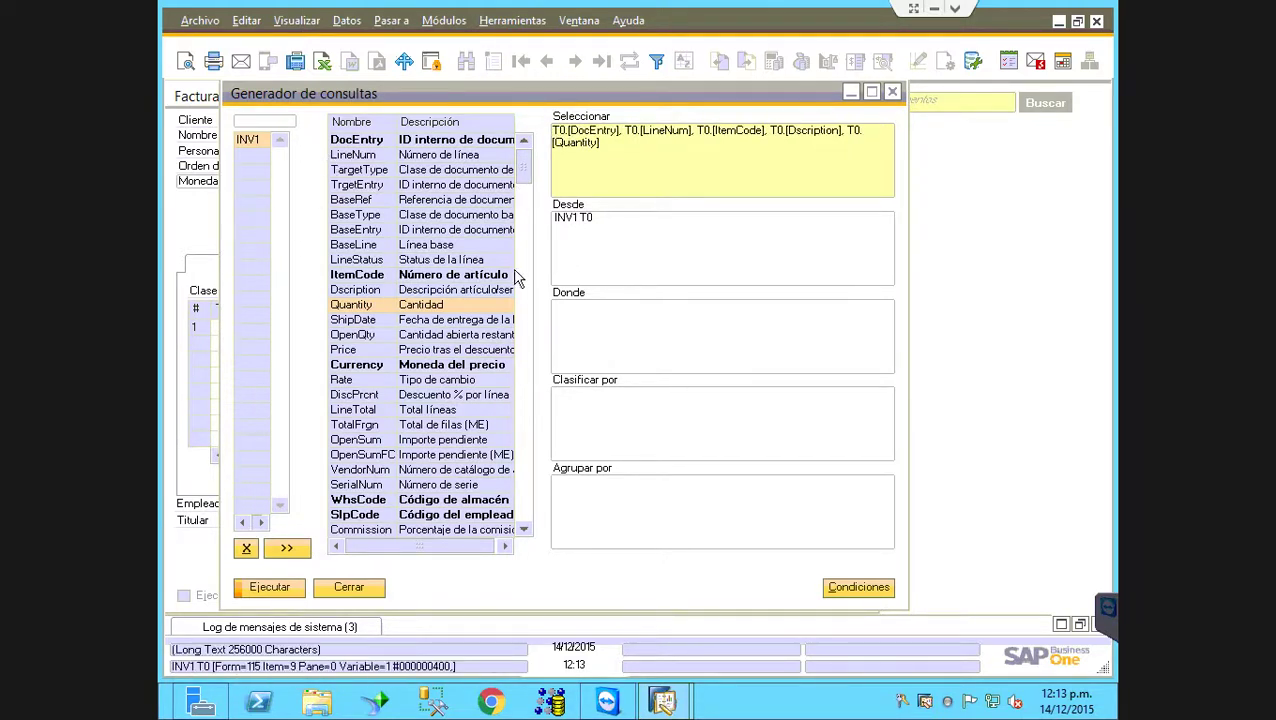
# Add the OINV table to the query alongside INV1.
pyautogui.moveTo(299, 94); pyautogui.dragTo(452, 104)
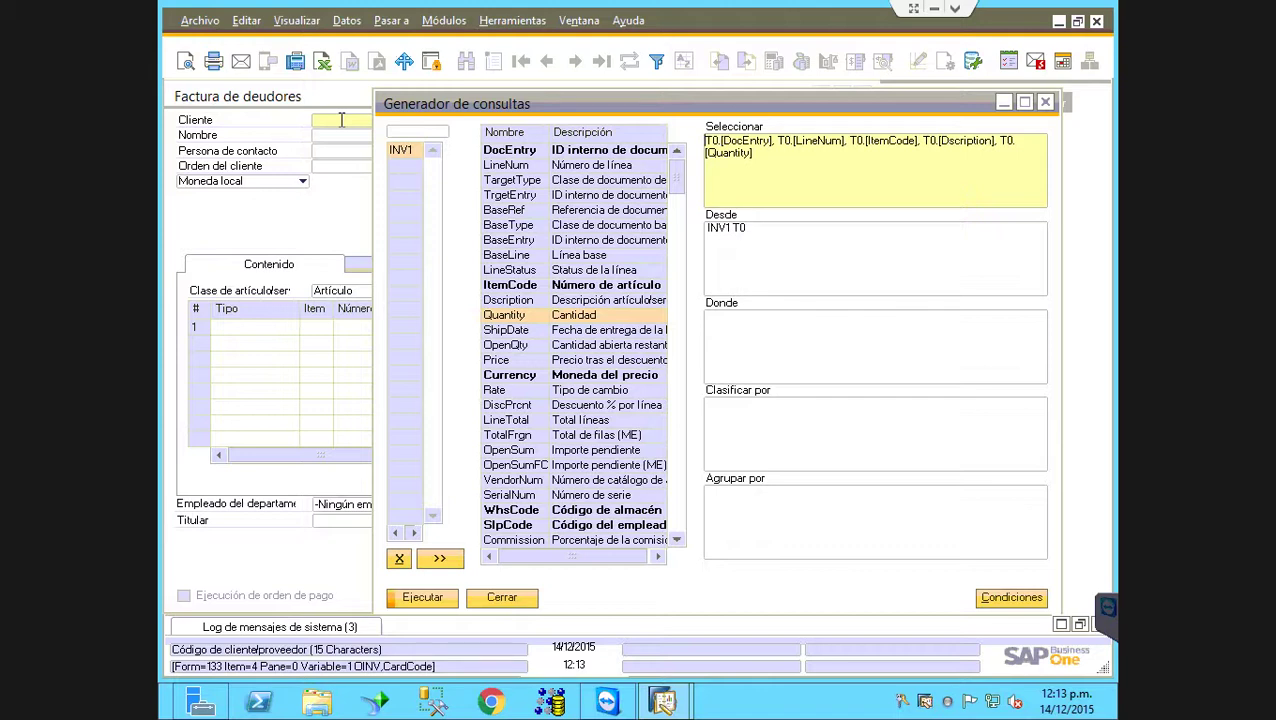
pyautogui.click(436, 133)
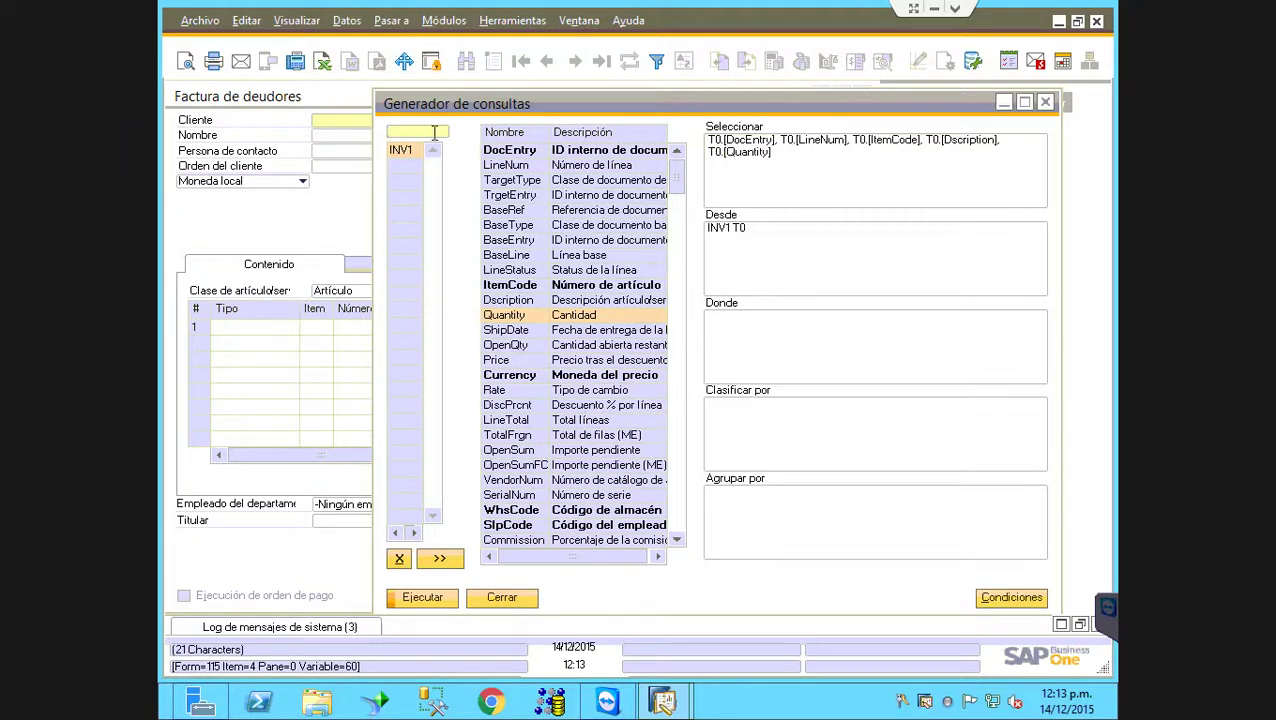
pyautogui.write('oinv')
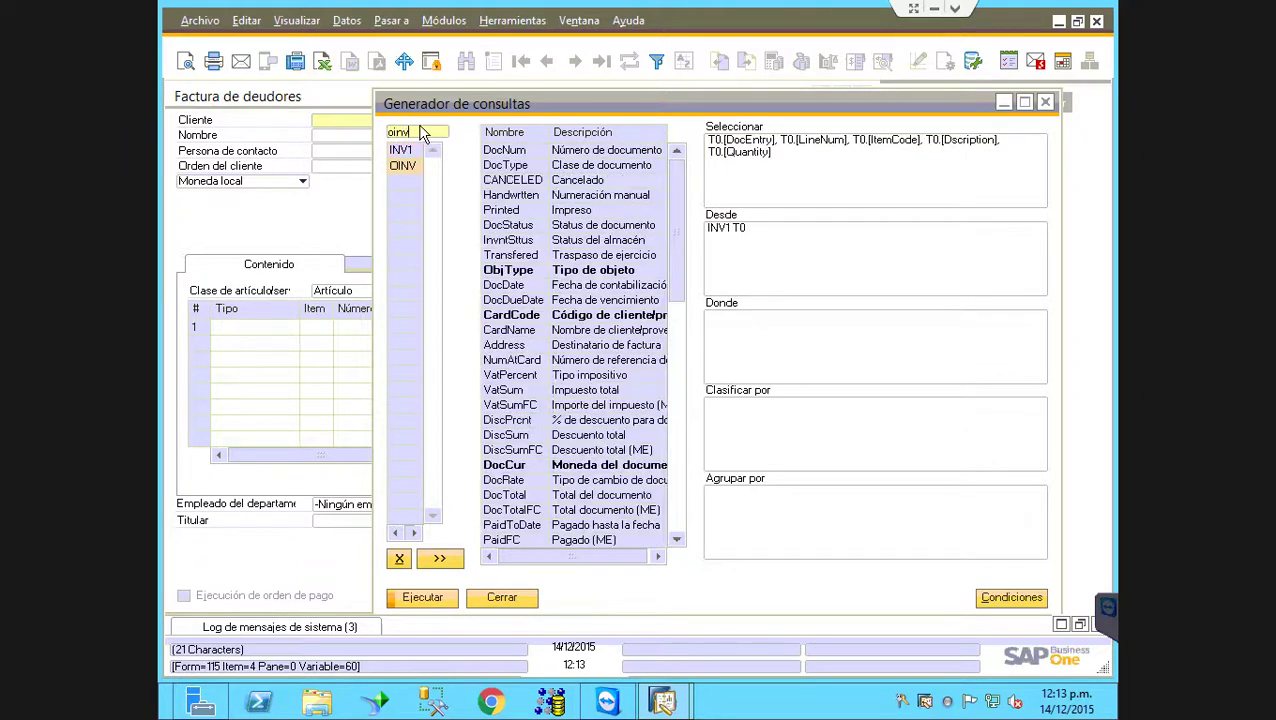
pyautogui.press('Return')
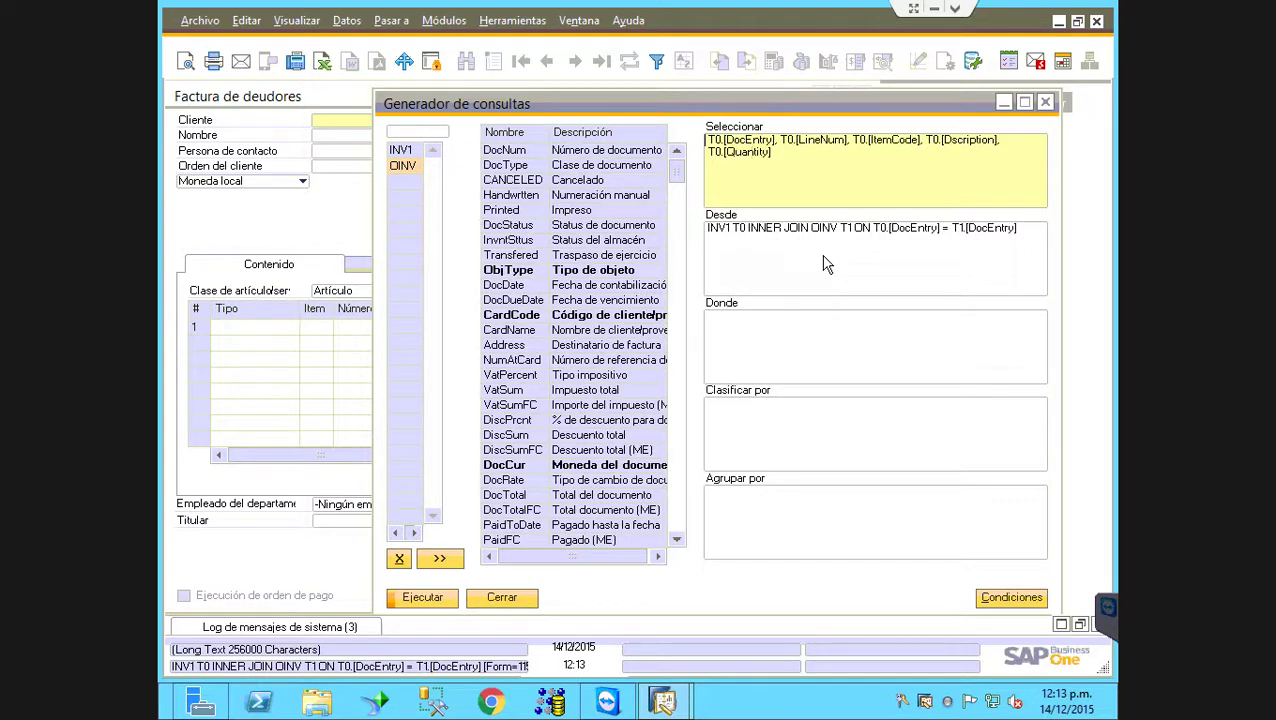
# Insert the CardCode, CardName and DocDate fields of OINV before the existing fields in the query's selection.
pyautogui.click(401, 151)
pyautogui.click(403, 167)
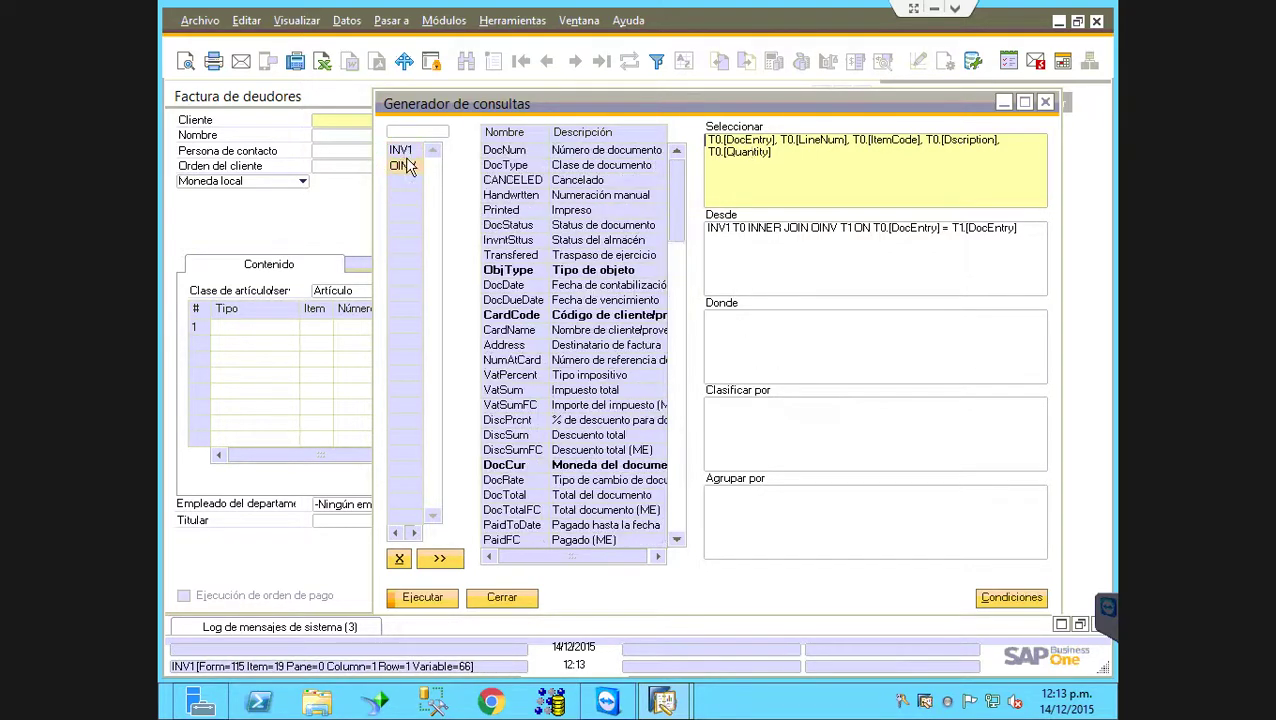
pyautogui.press('Tab')
pyautogui.click(783, 163)
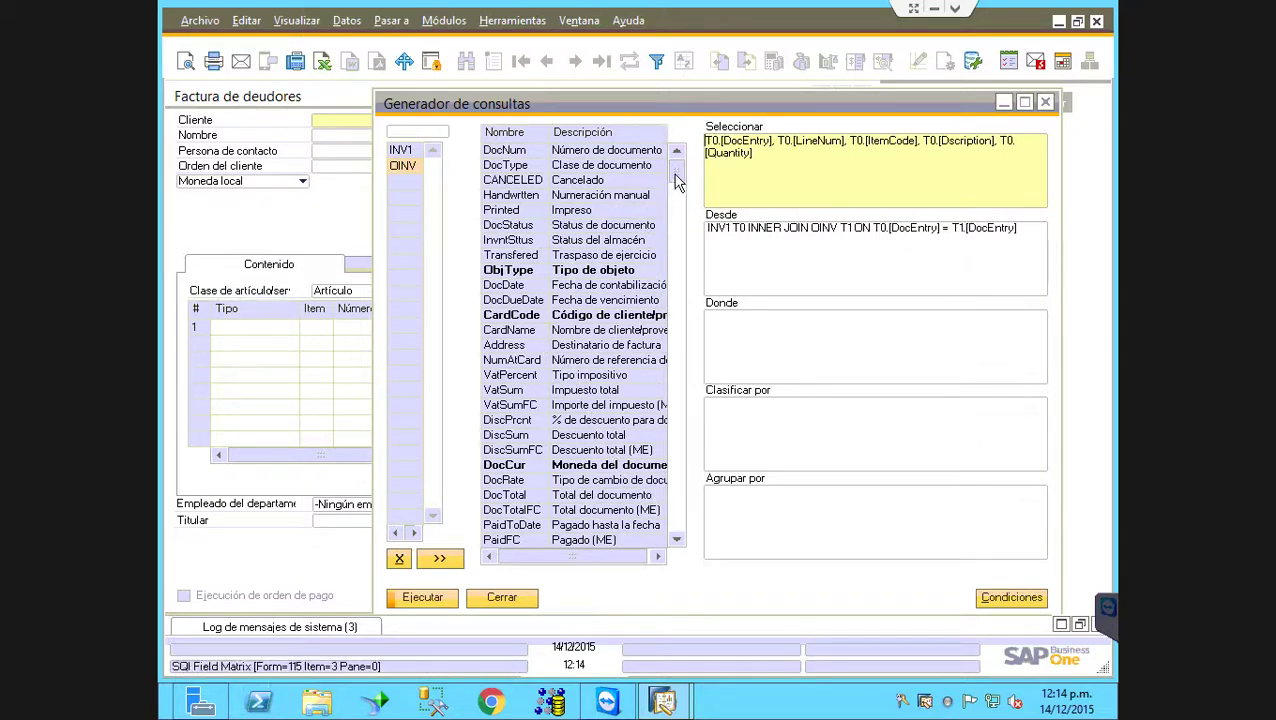
pyautogui.moveTo(676, 178); pyautogui.dragTo(678, 184)
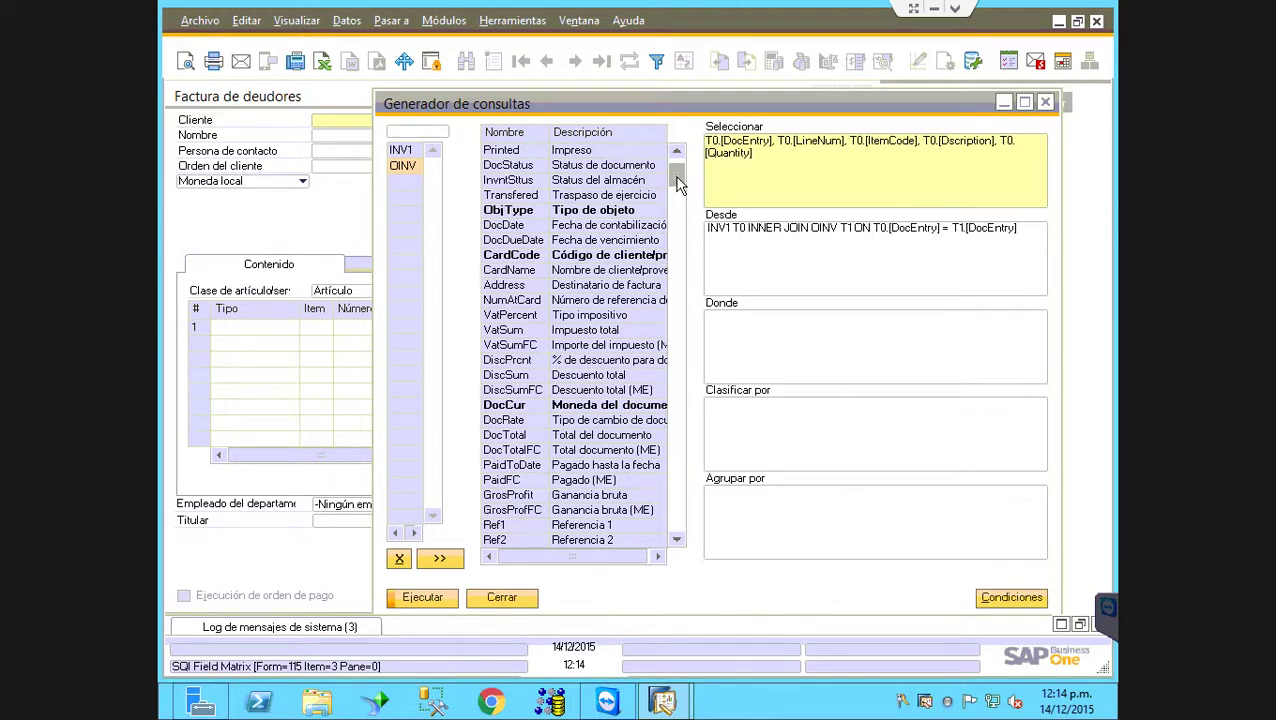
pyautogui.doubleClick(594, 256)
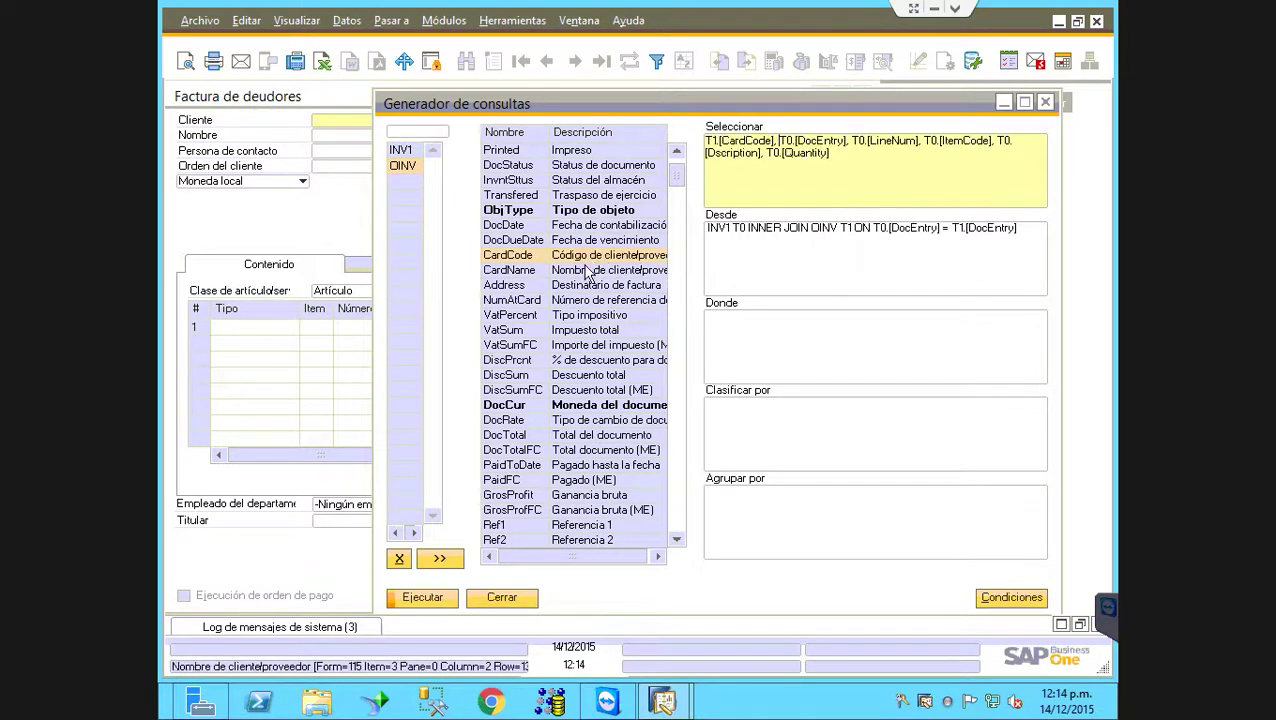
pyautogui.doubleClick(587, 271)
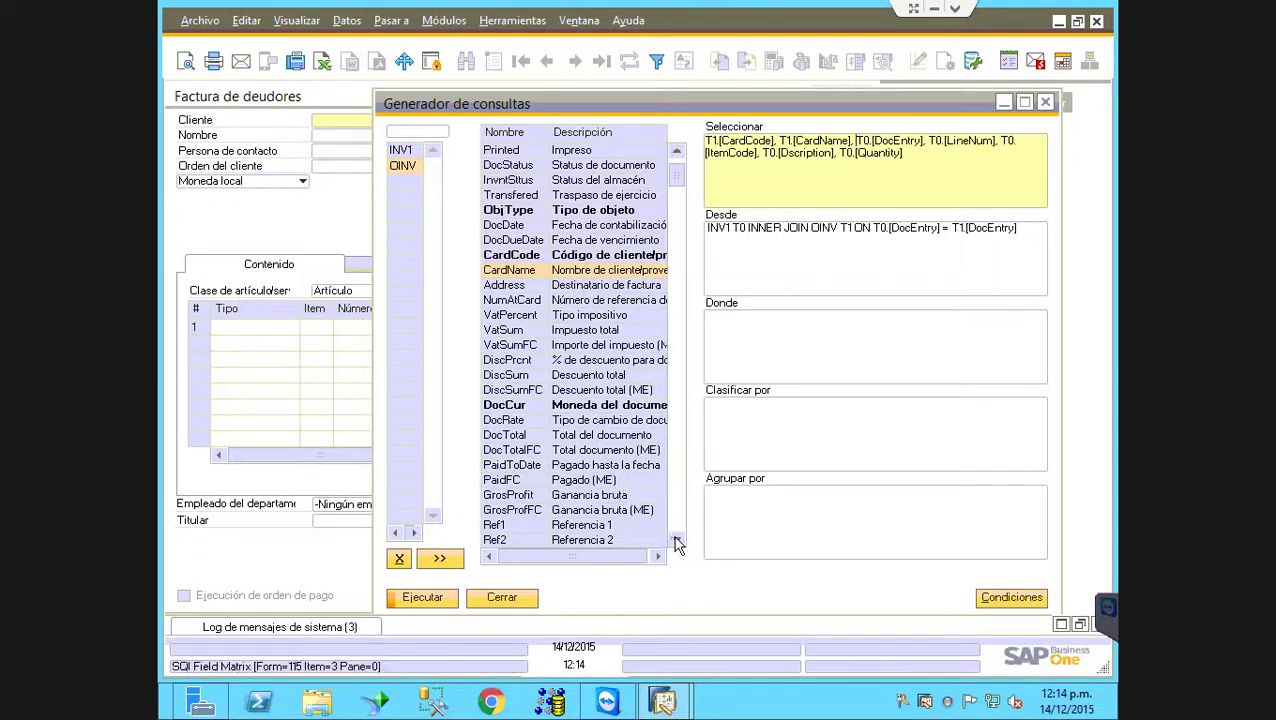
pyautogui.moveTo(678, 545); pyautogui.dragTo(678, 545)
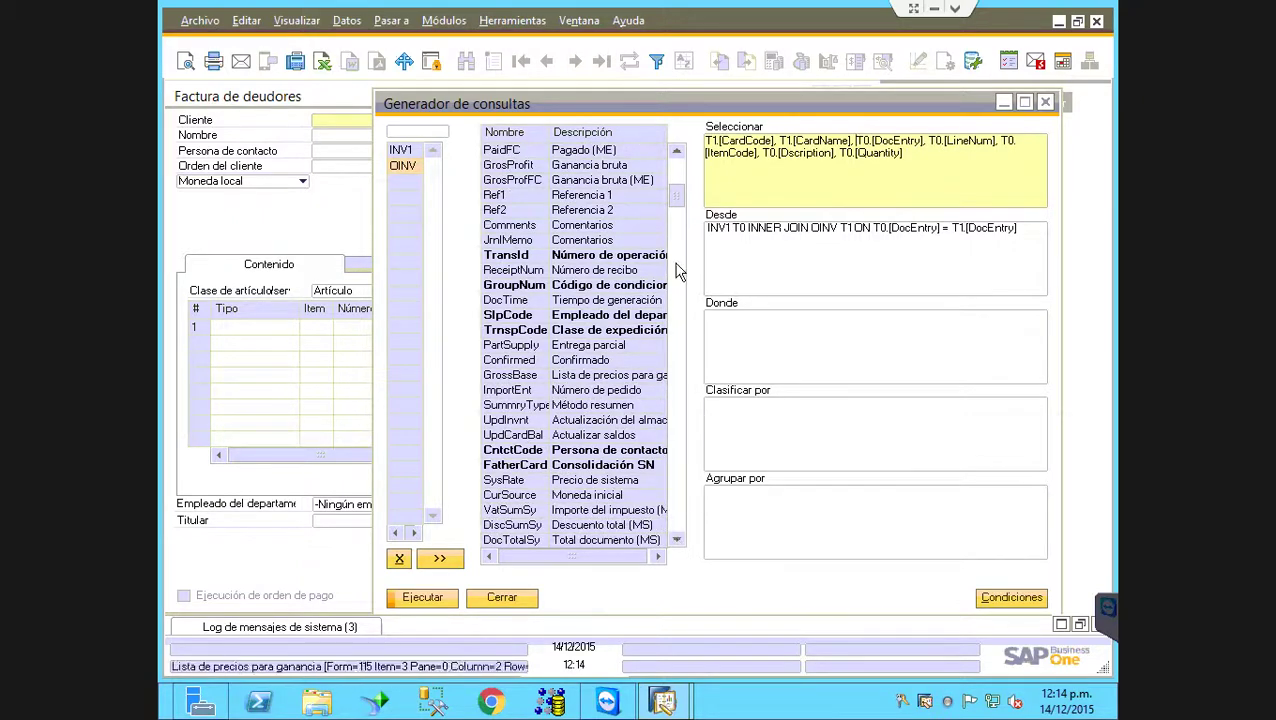
pyautogui.moveTo(682, 203); pyautogui.dragTo(675, 162)
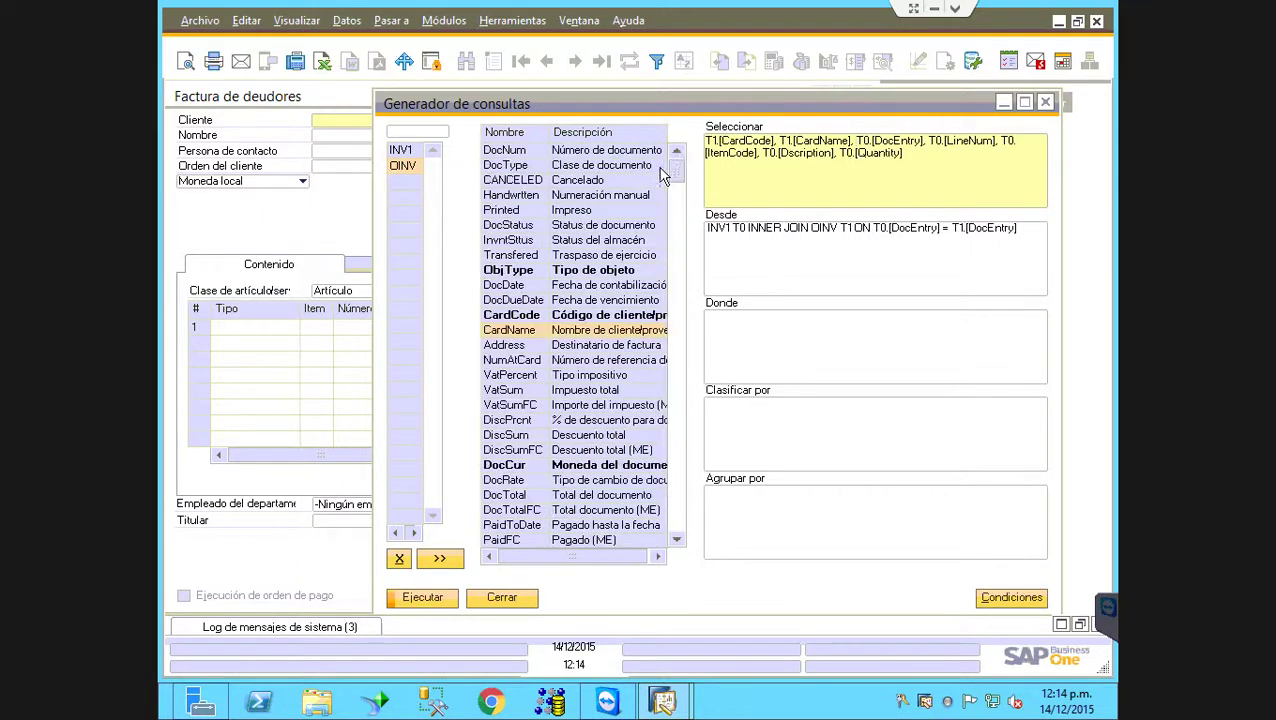
pyautogui.doubleClick(566, 287)
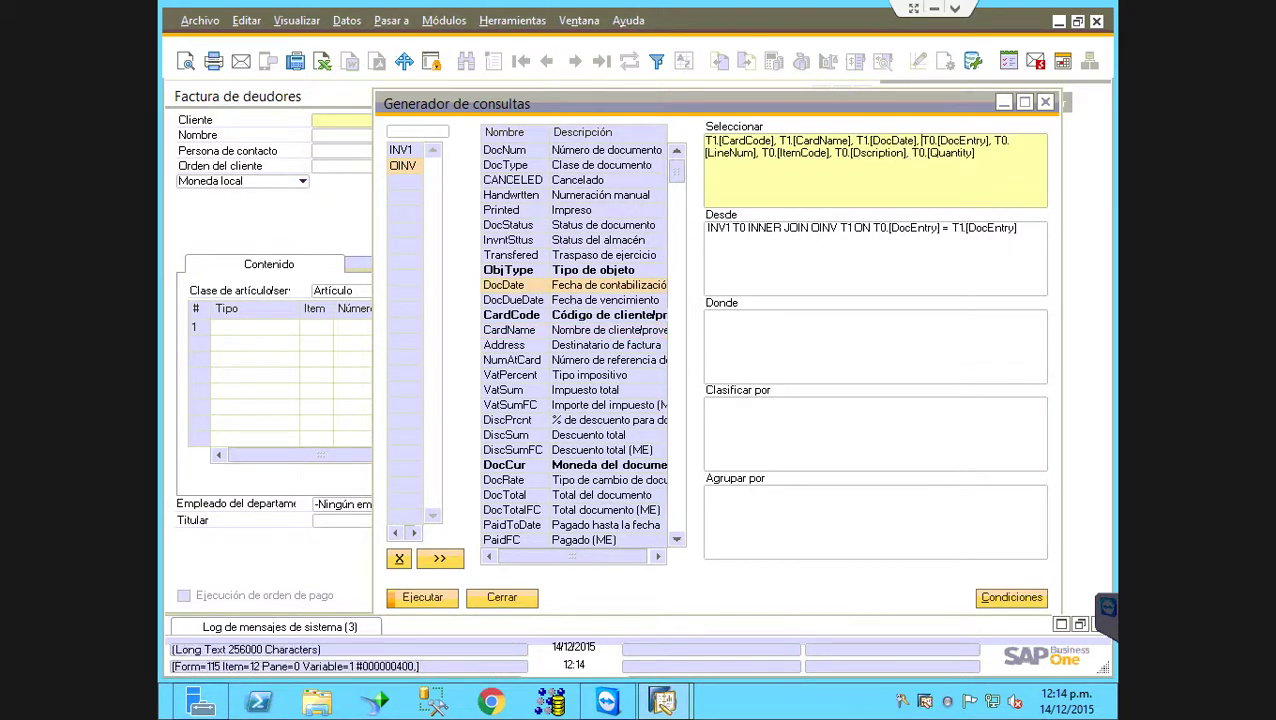
# Set the Donde condition to T1.[DocDate] equal to the variable [%0], using the Igual a condition.
pyautogui.click(757, 345)
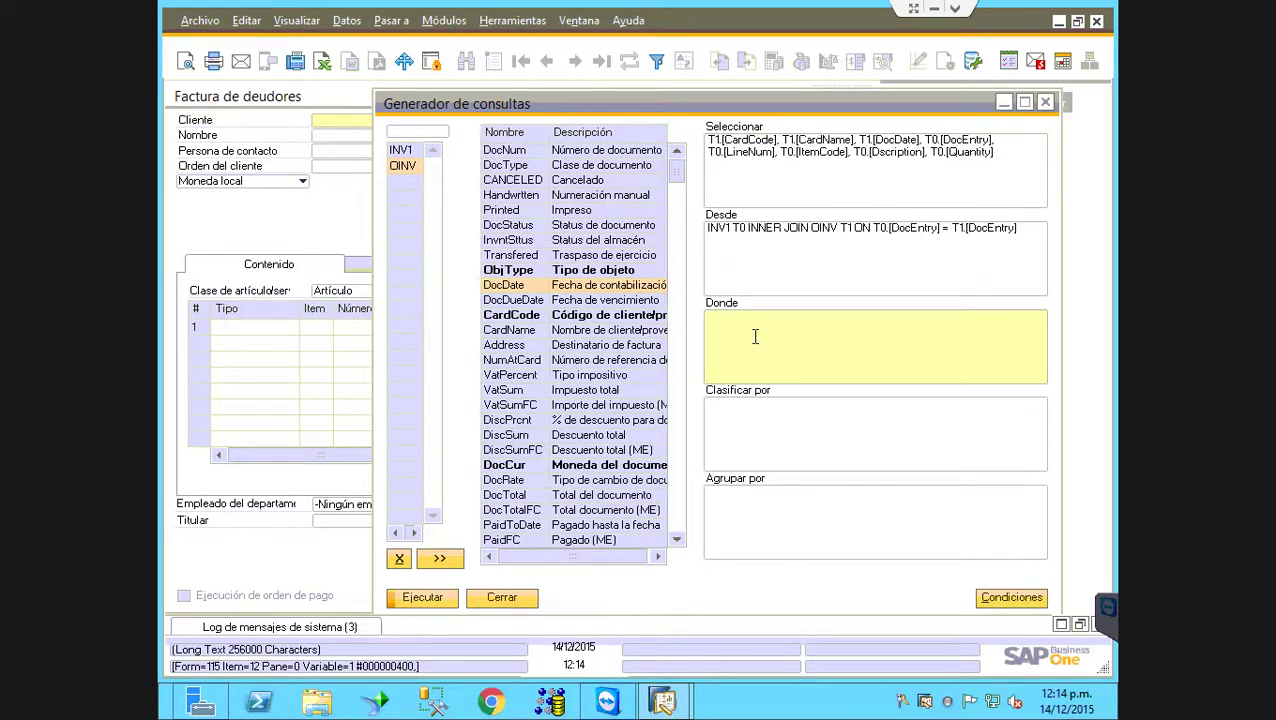
pyautogui.doubleClick(573, 290)
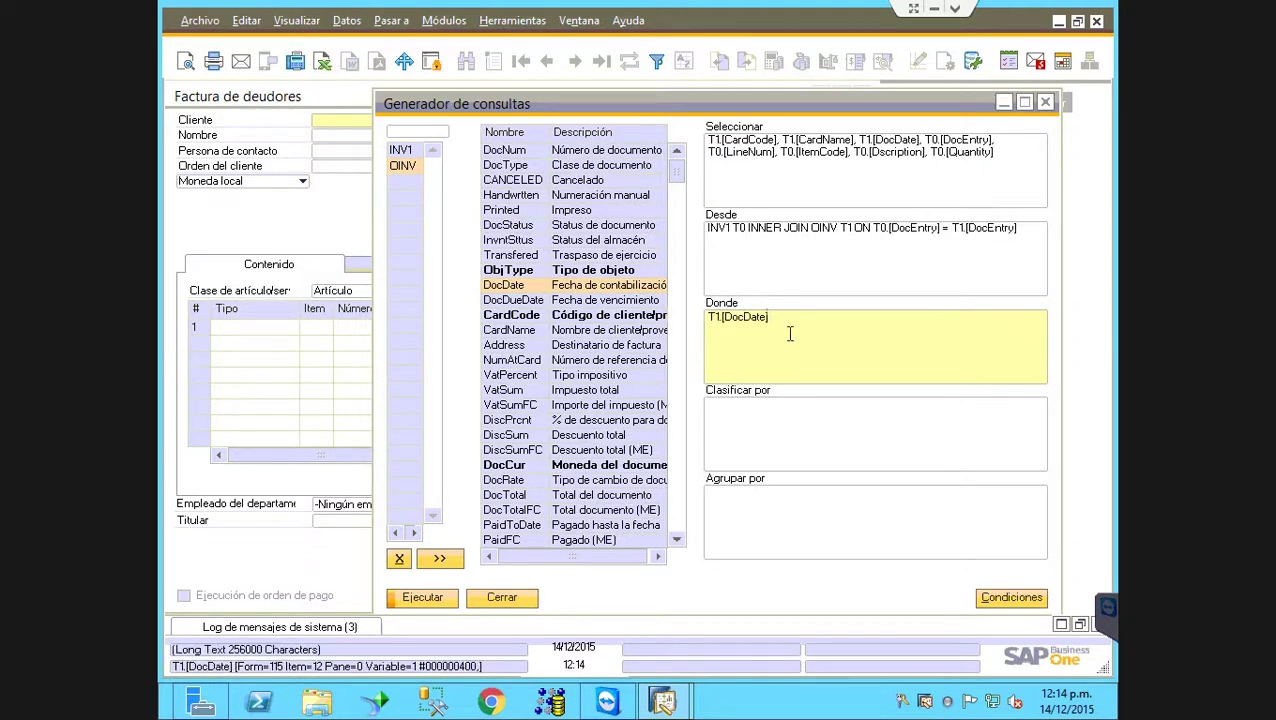
pyautogui.write('=')
pyautogui.moveTo(699, 99); pyautogui.dragTo(517, 111)
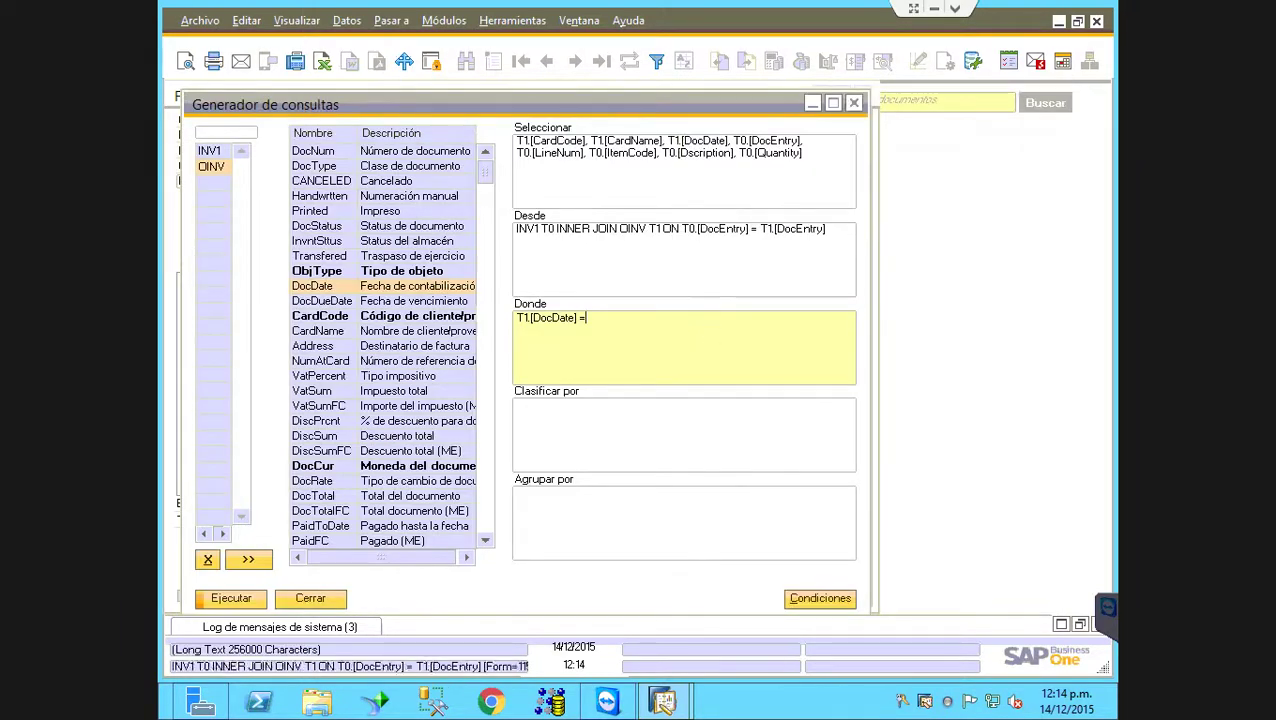
pyautogui.click(819, 599)
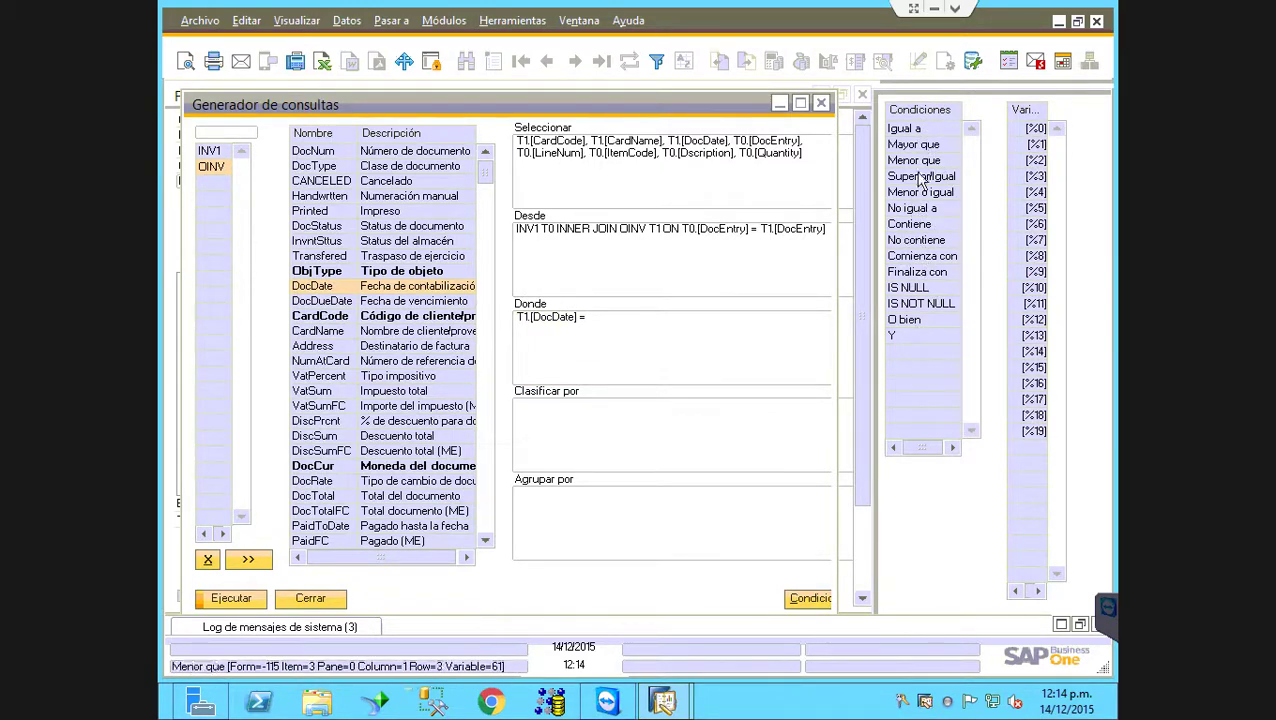
pyautogui.click(638, 336)
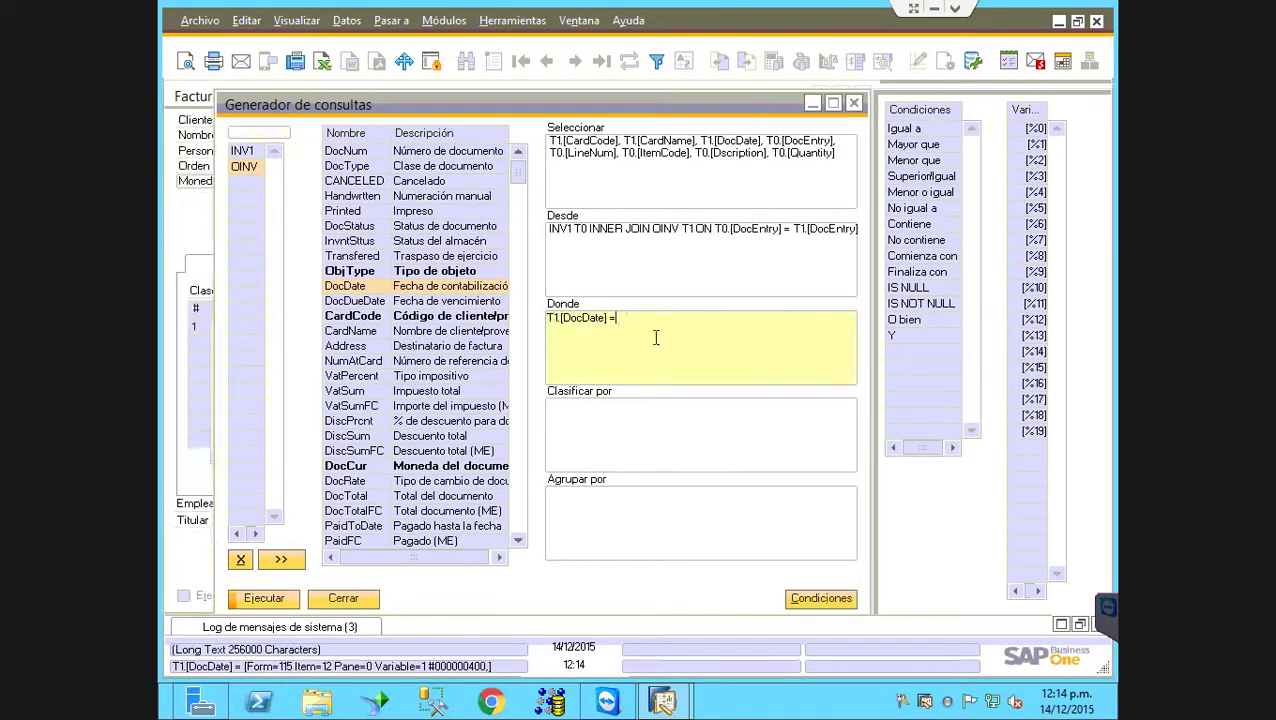
pyautogui.press('BackSpace')
pyautogui.press('BackSpace')
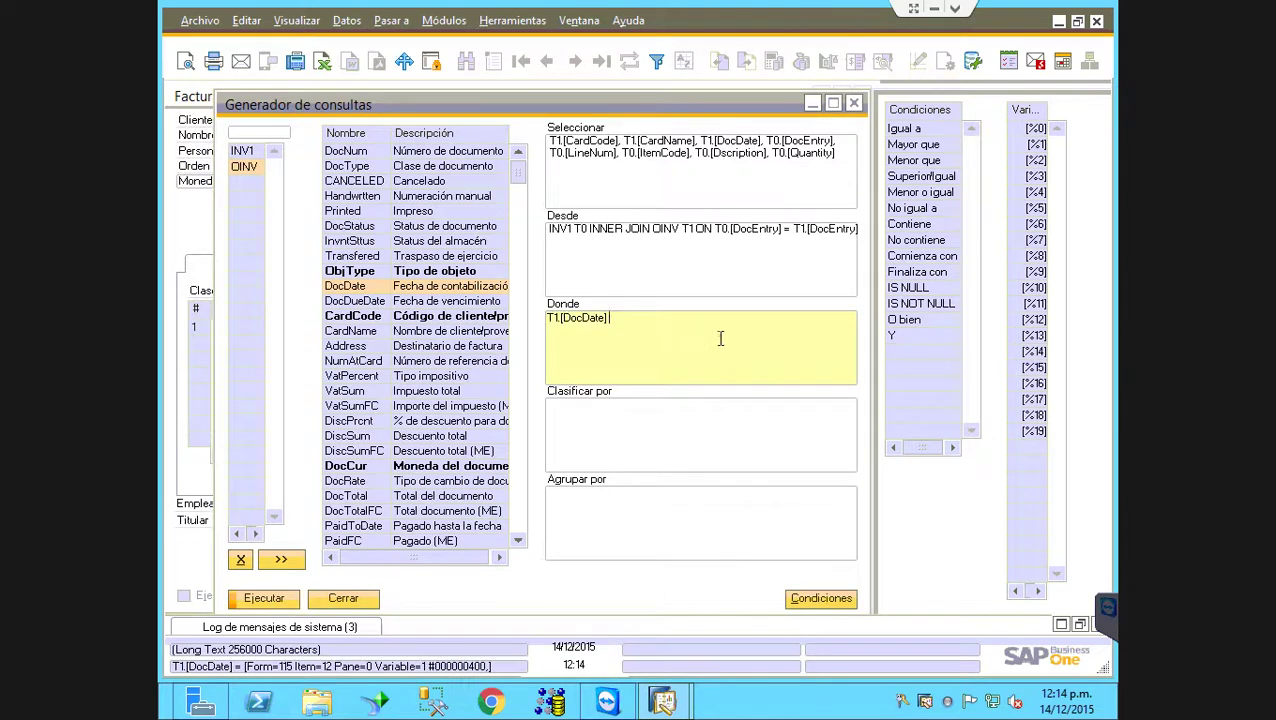
pyautogui.click(905, 129)
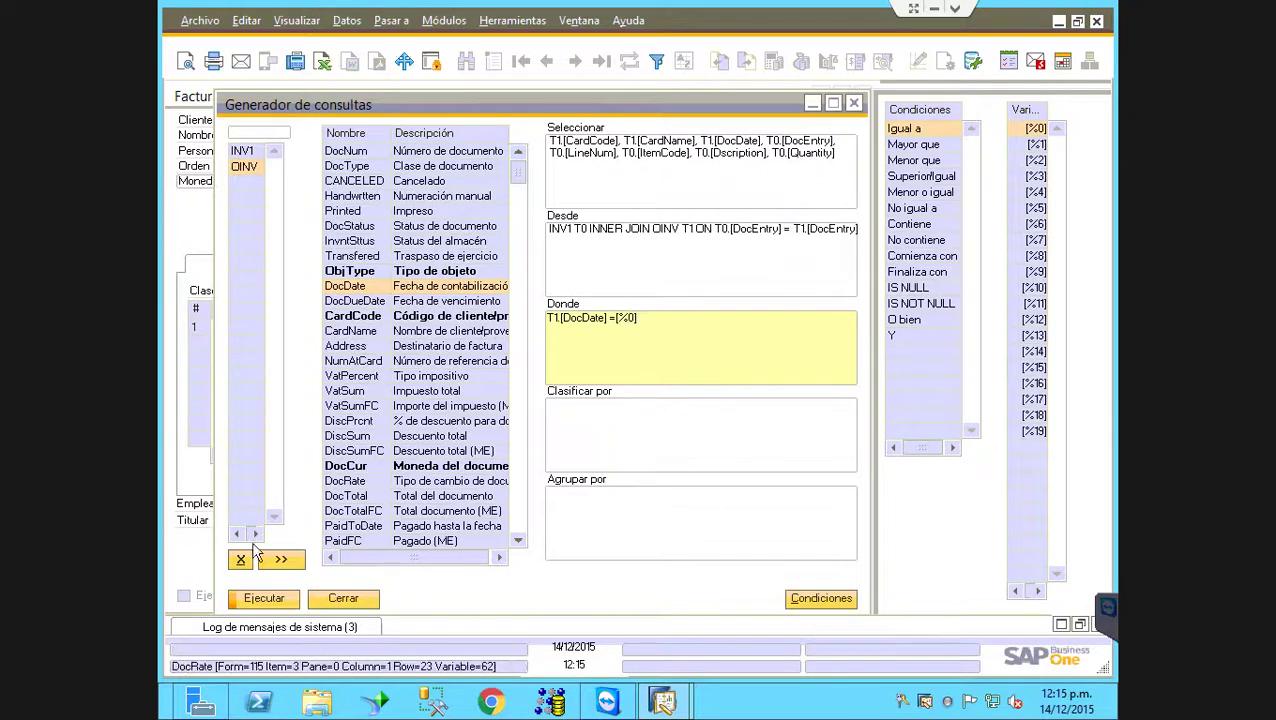
# Run the query for the posting date 01/10/2015, look through the resulting rows and close the preview.
pyautogui.click(264, 599)
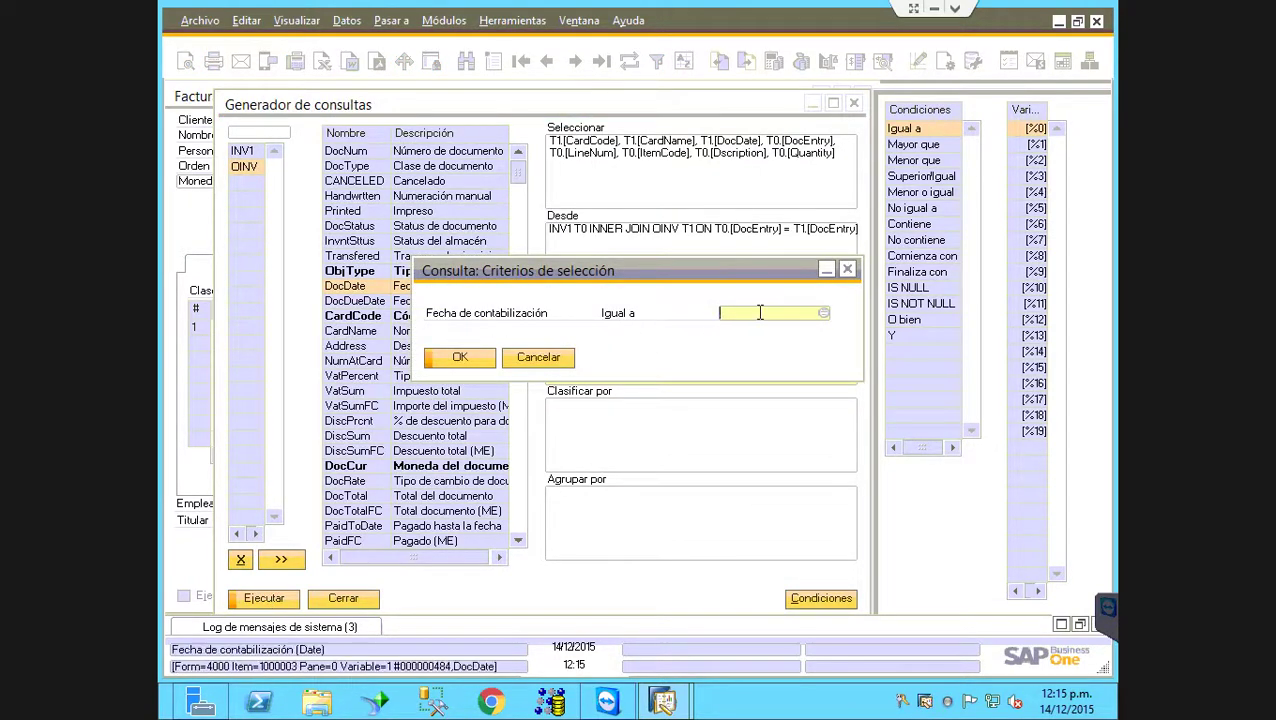
pyautogui.write('0110')
pyautogui.press('Tab')
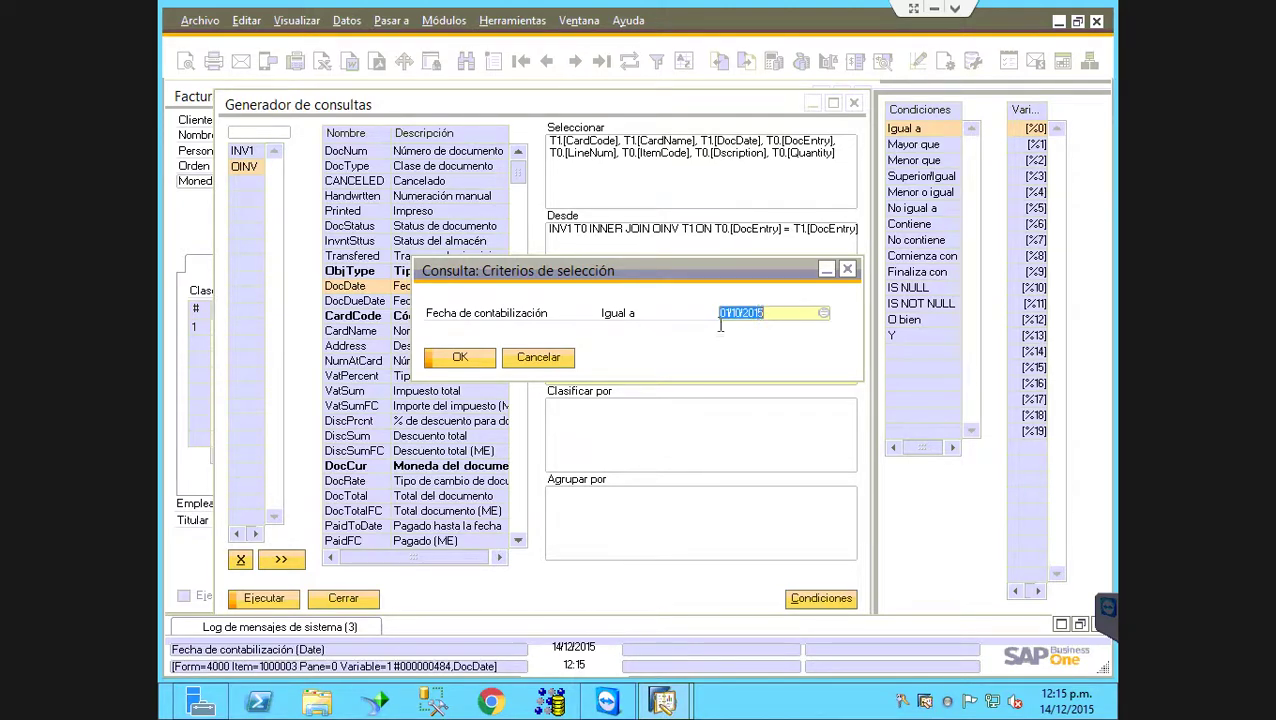
pyautogui.click(460, 358)
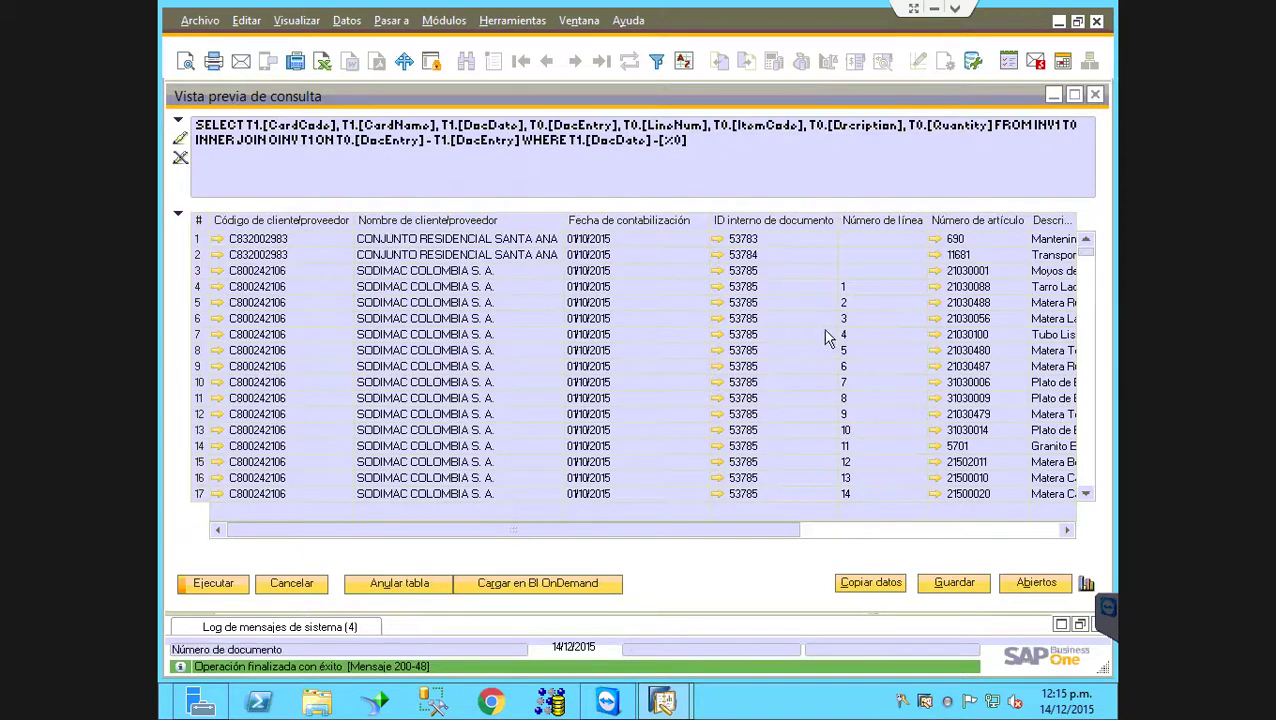
pyautogui.scroll(-3, 855, 368)
pyautogui.scroll(-5, 870, 385)
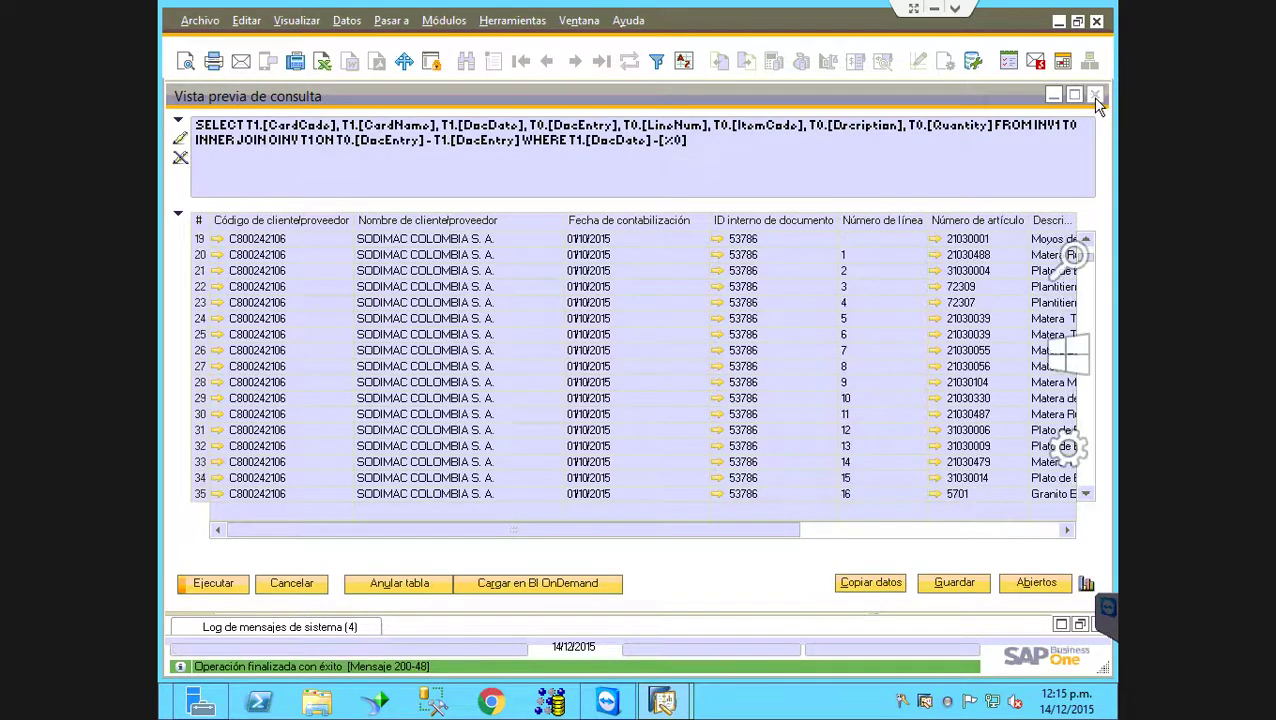
pyautogui.click(1093, 95)
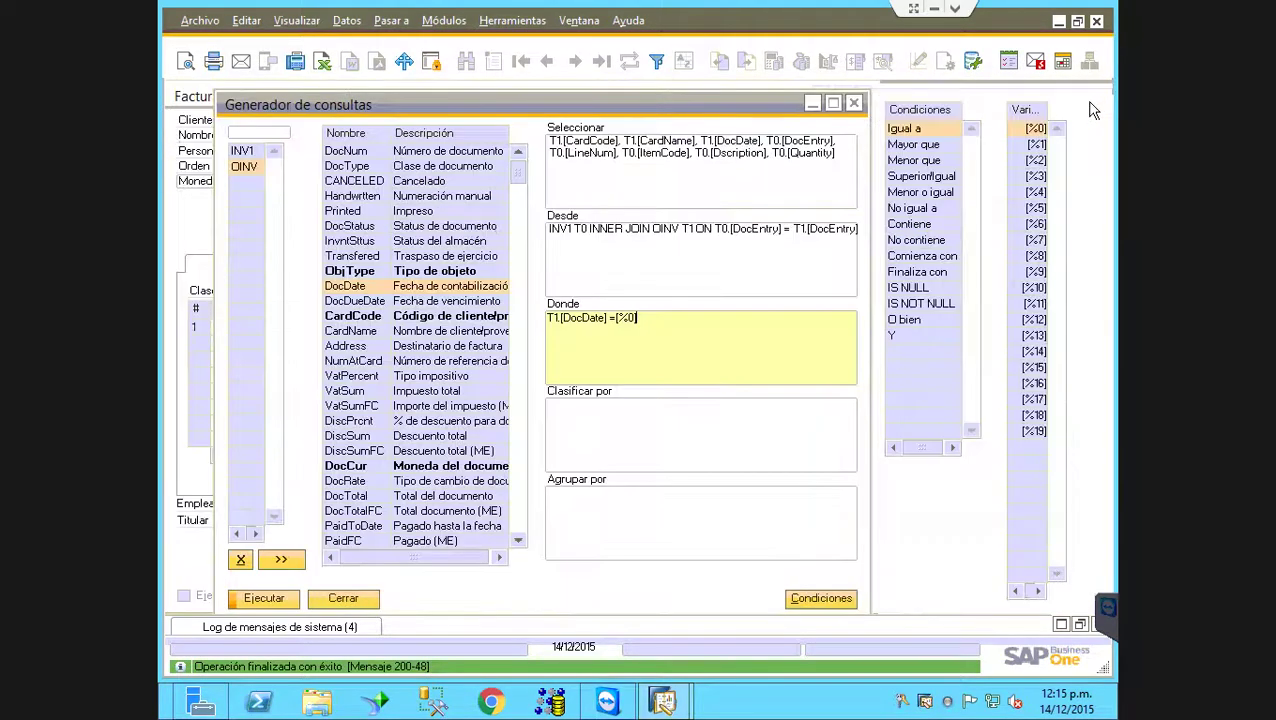
# Review the query's Clasificar por and Agrupar por sections.
pyautogui.click(612, 420)
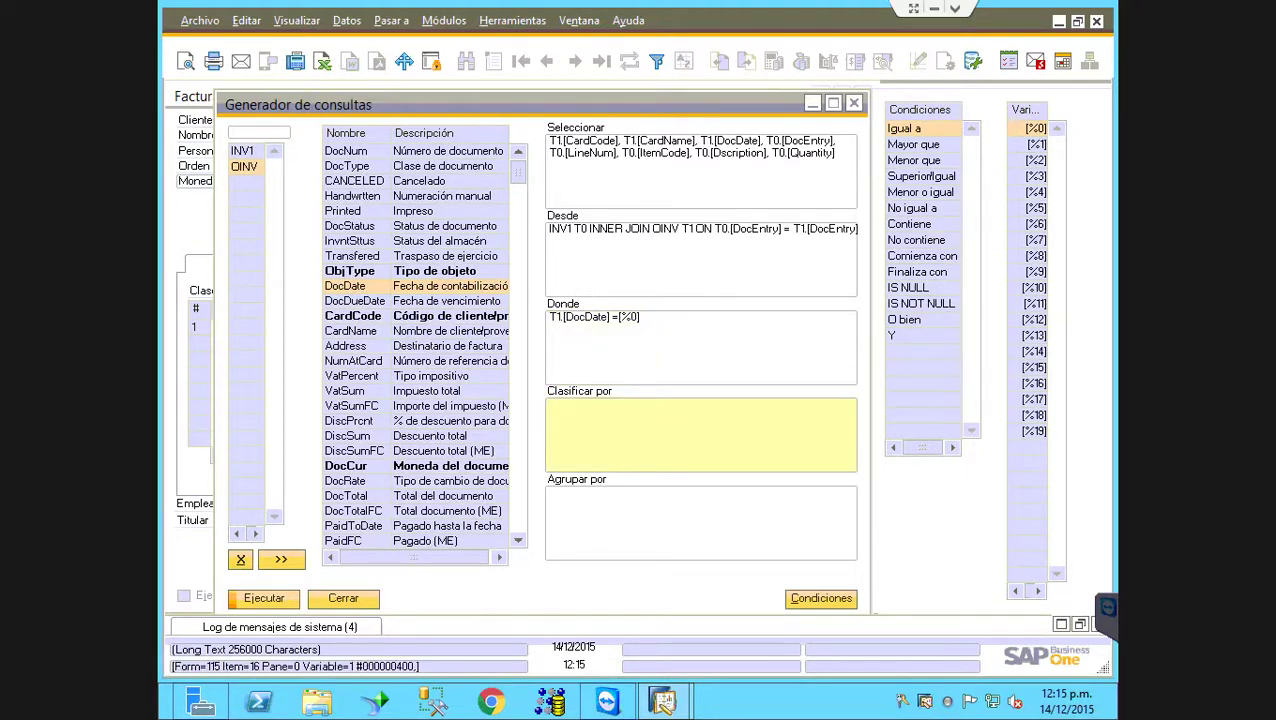
pyautogui.click(602, 509)
pyautogui.click(606, 440)
pyautogui.click(604, 512)
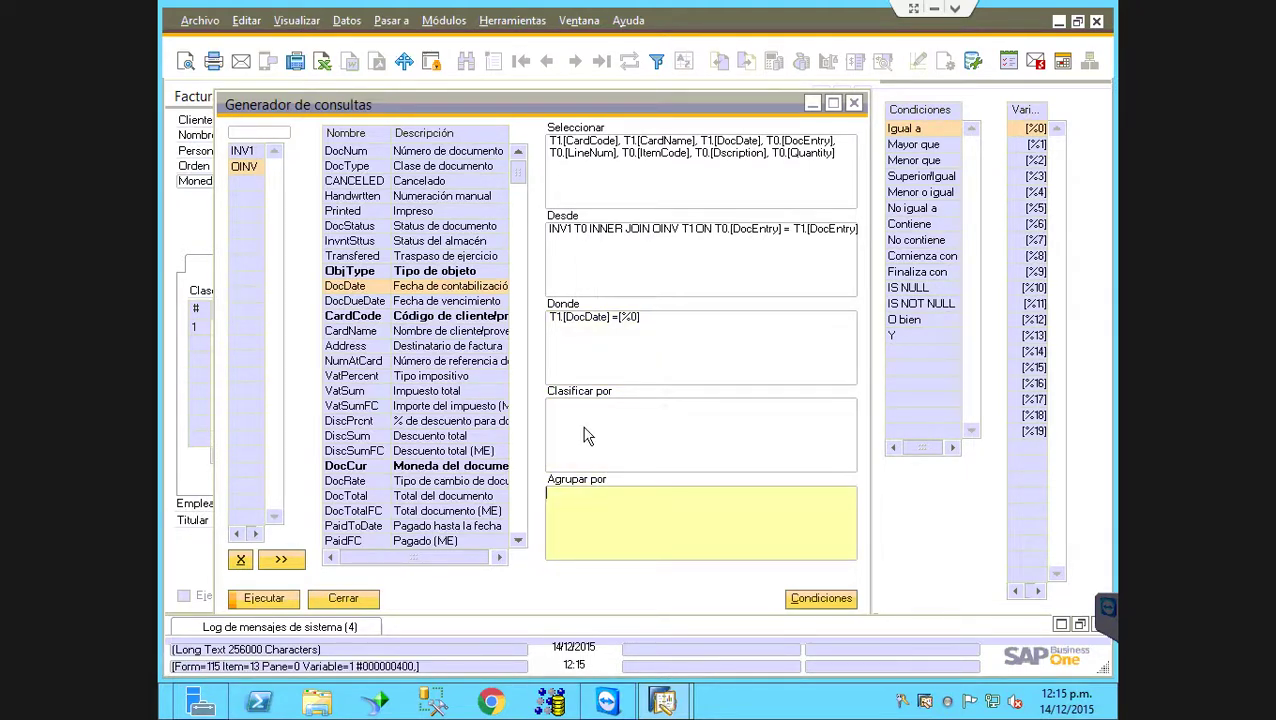
pyautogui.click(735, 392)
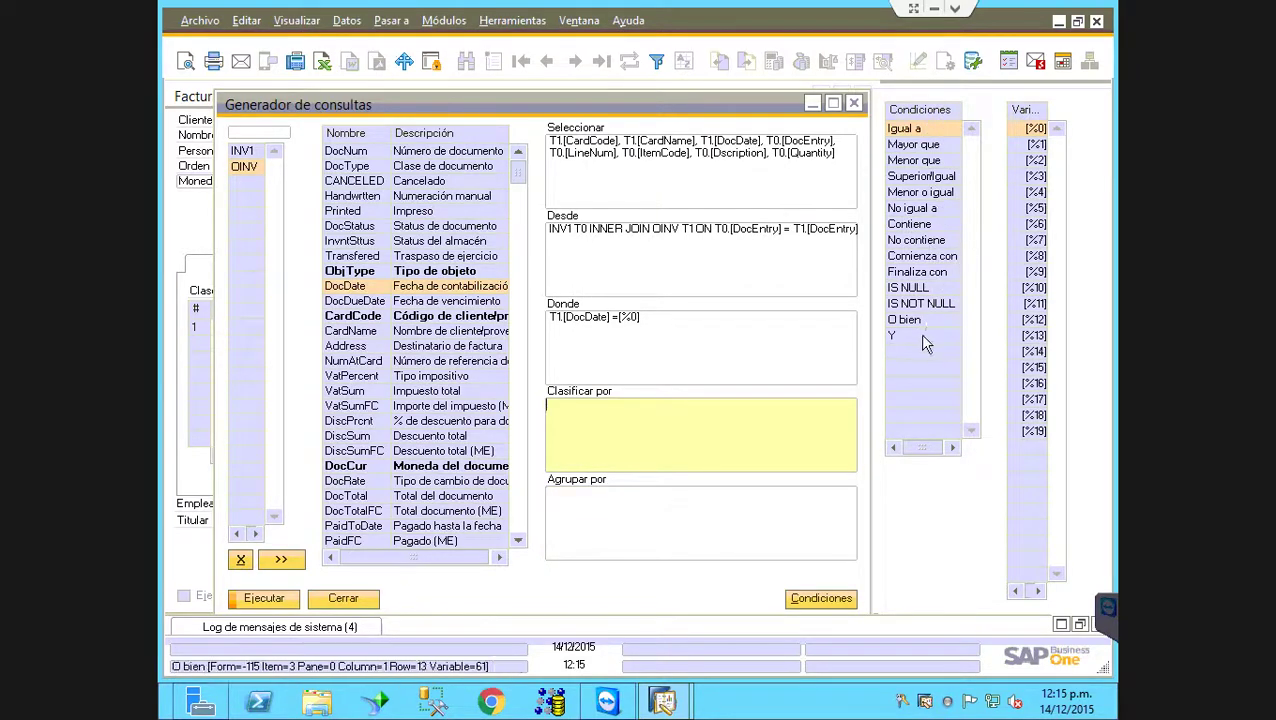
pyautogui.click(619, 432)
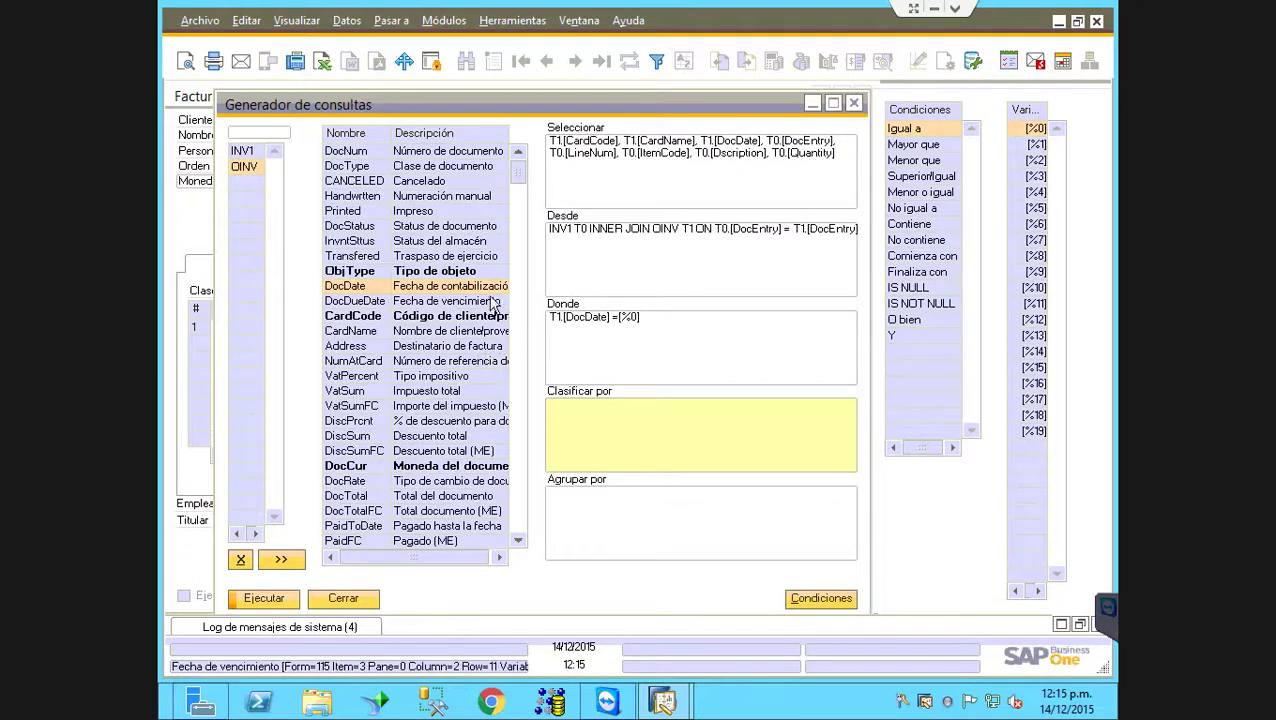
# Sort the query by OINV's CardCode under Clasificar por, run it for posting date 01/10/2015 and close the preview.
pyautogui.doubleClick(420, 318)
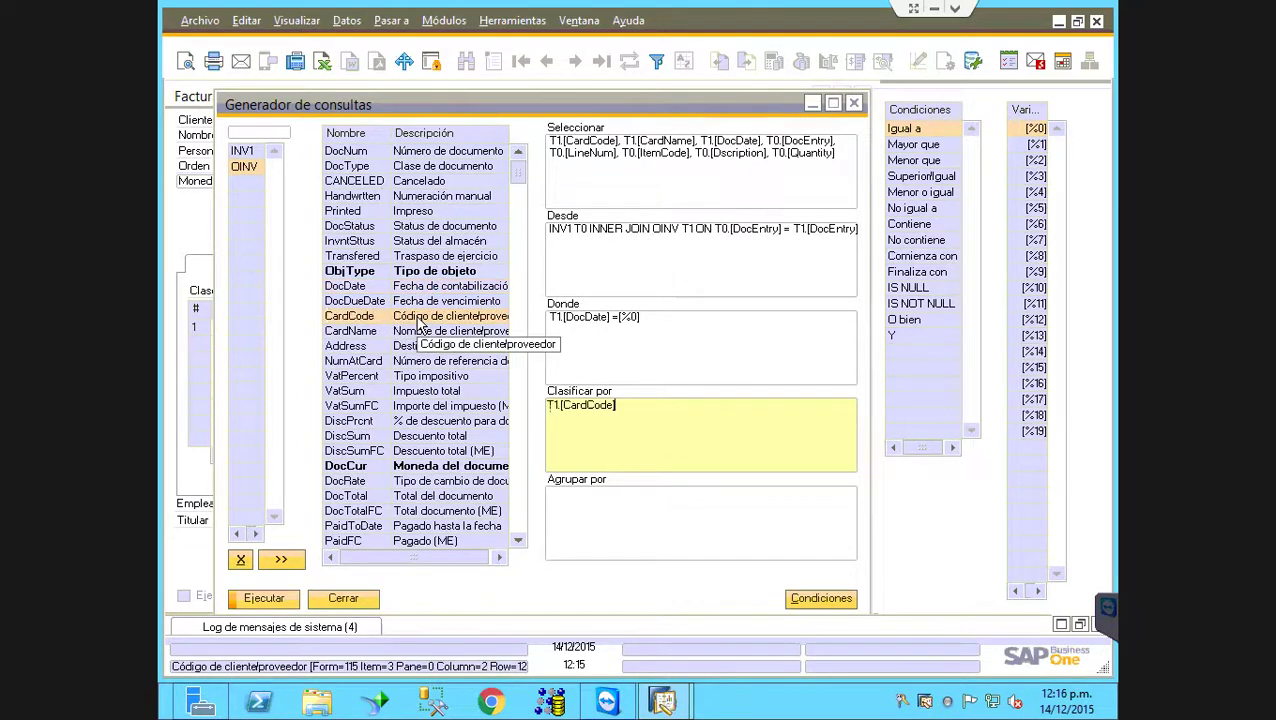
pyautogui.click(264, 599)
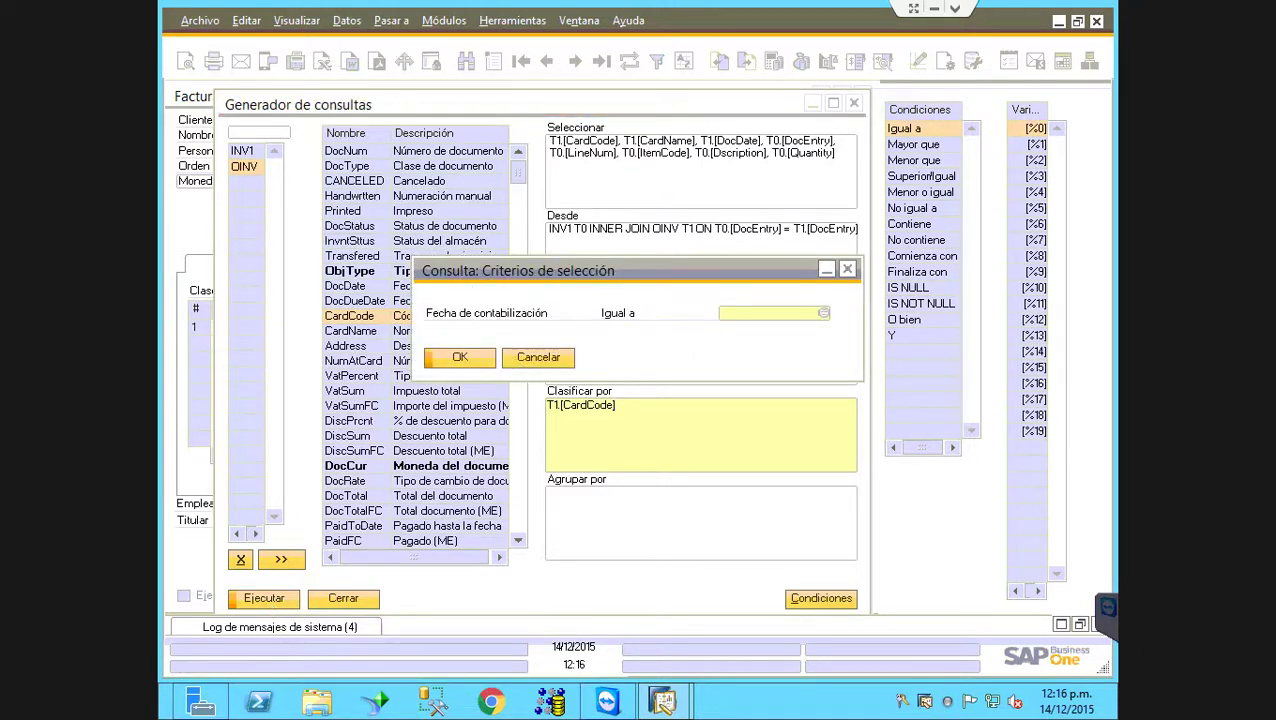
pyautogui.write('01102015')
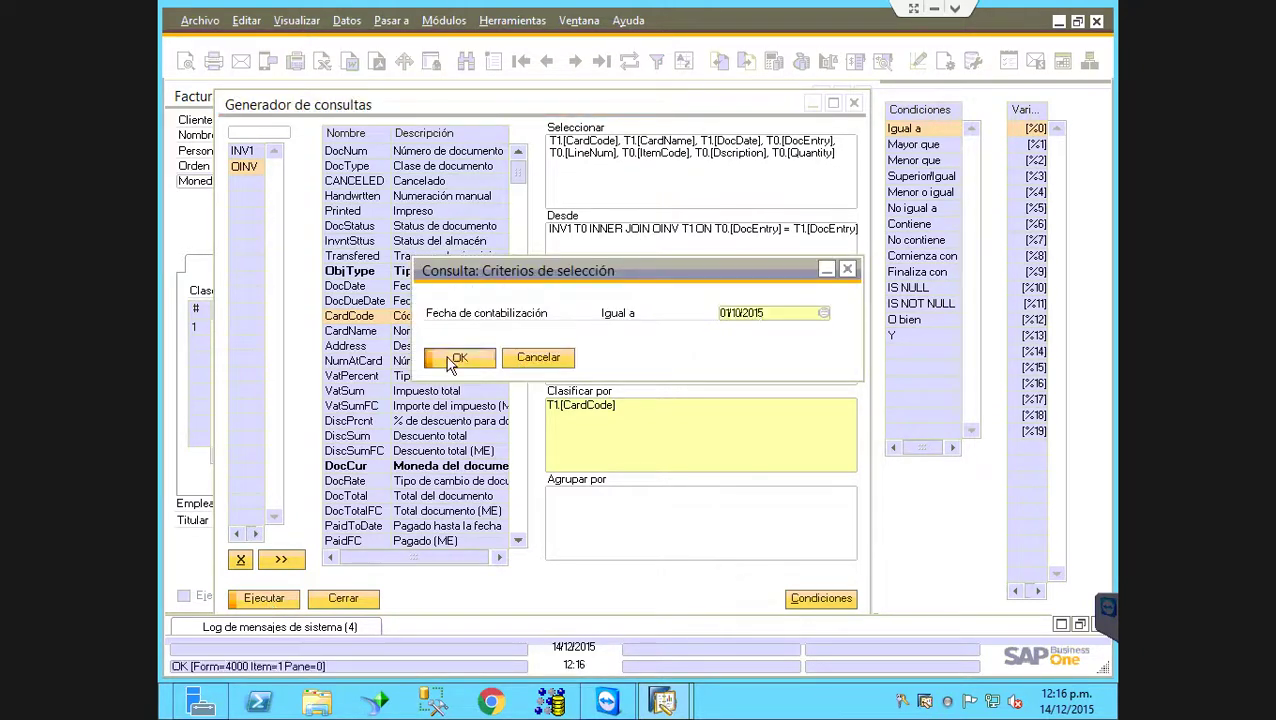
pyautogui.click(459, 357)
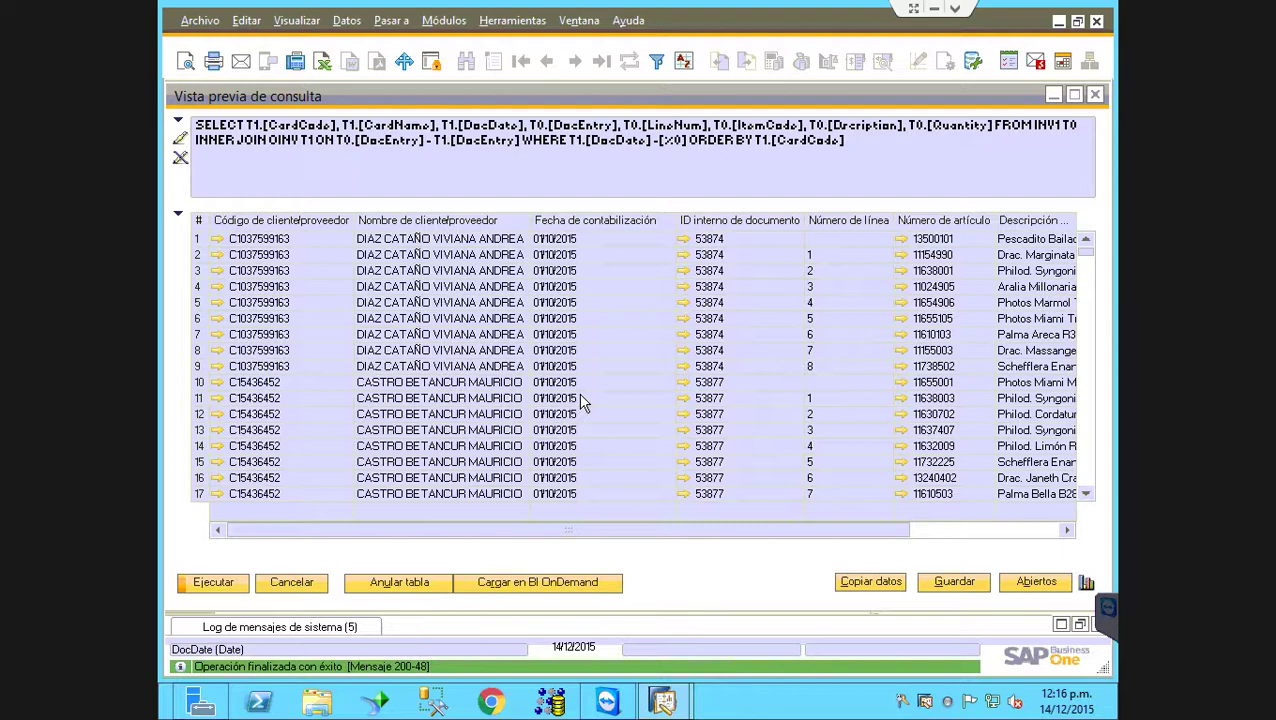
pyautogui.click(1096, 96)
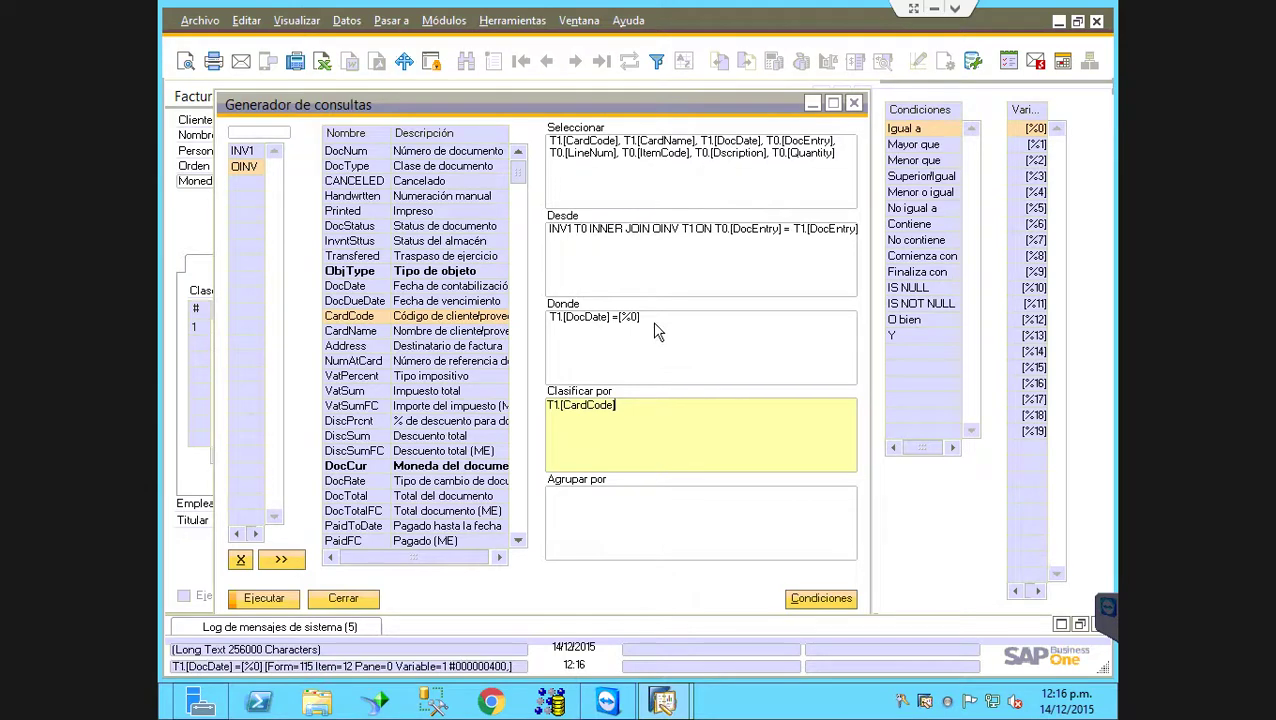
# Examine the DocEntry join in the Desde section and browse the names and descriptions of the available tables without choosing one.
pyautogui.click(714, 238)
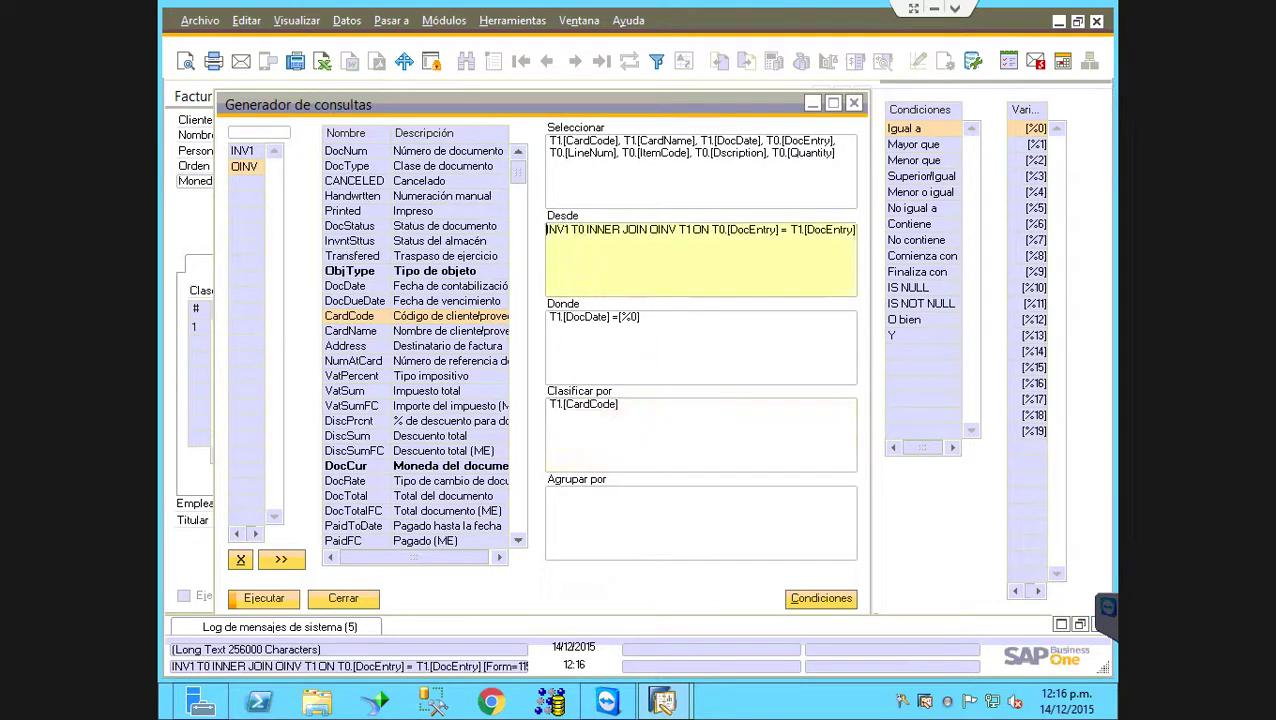
pyautogui.doubleClick(733, 231)
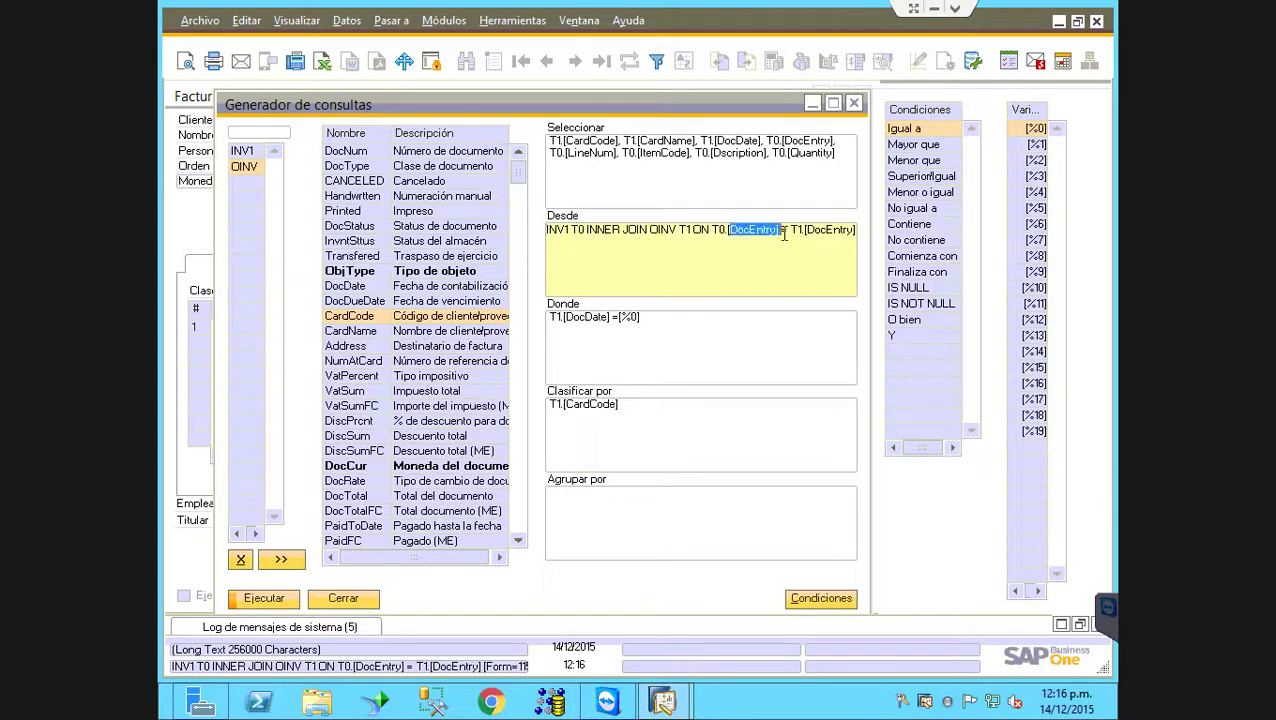
pyautogui.click(259, 133)
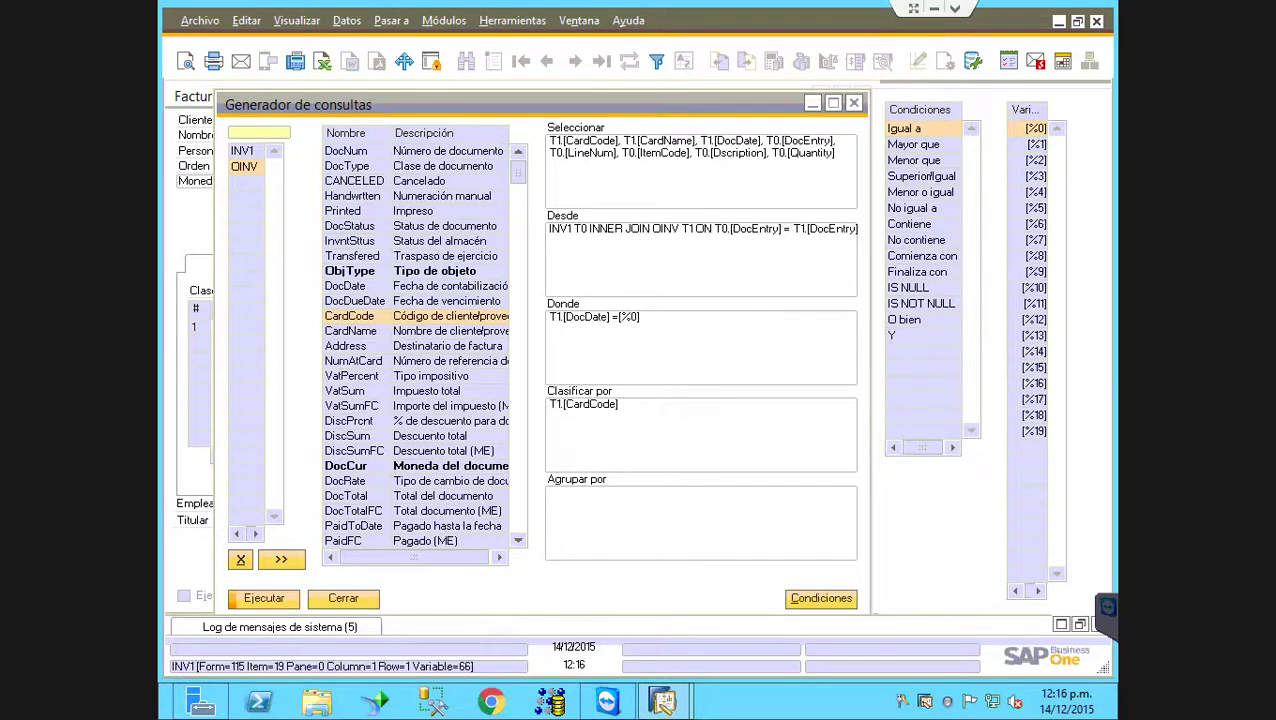
pyautogui.press('Tab')
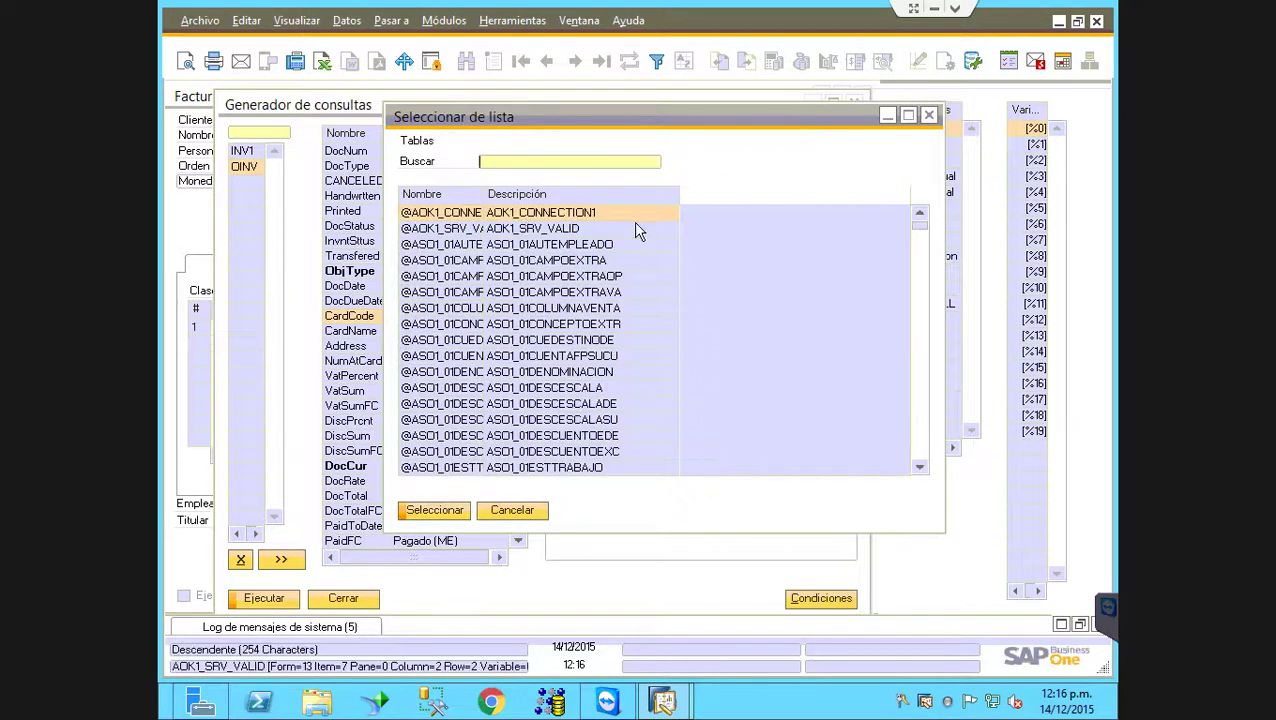
pyautogui.doubleClick(483, 196)
pyautogui.scroll(-2, 620, 320)
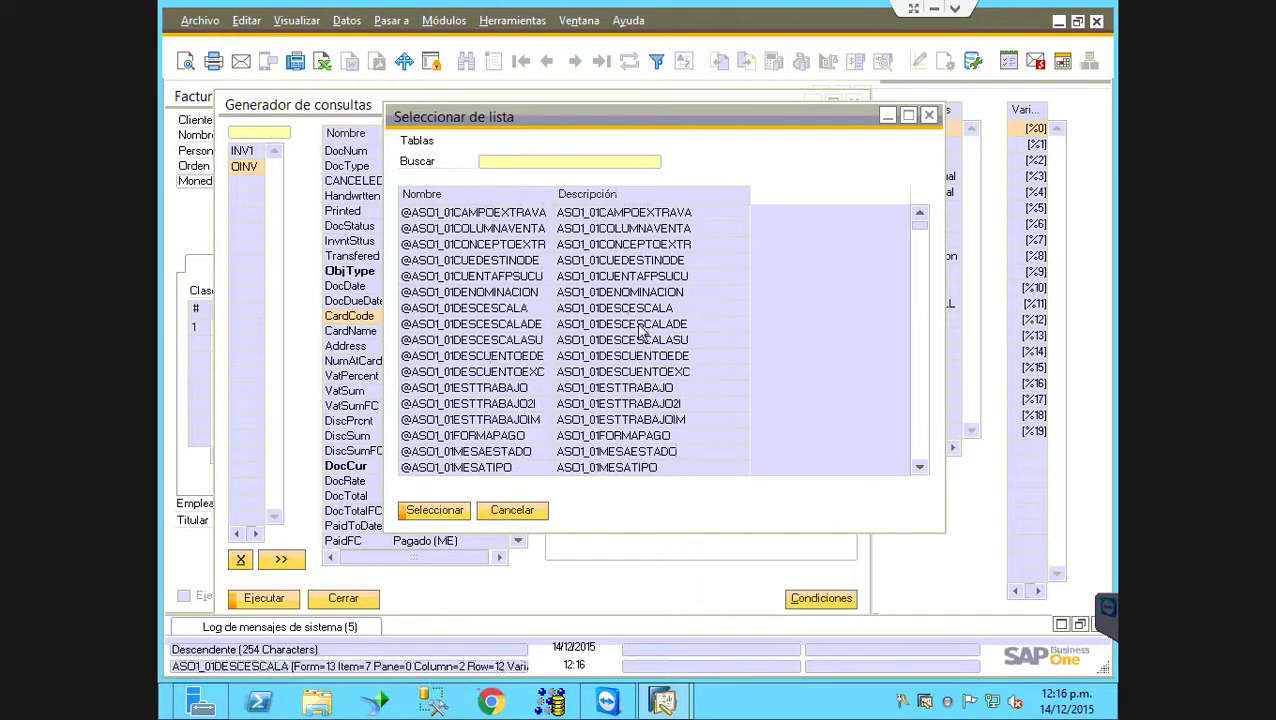
pyautogui.scroll(-1, 911, 234)
pyautogui.moveTo(917, 239); pyautogui.dragTo(919, 267)
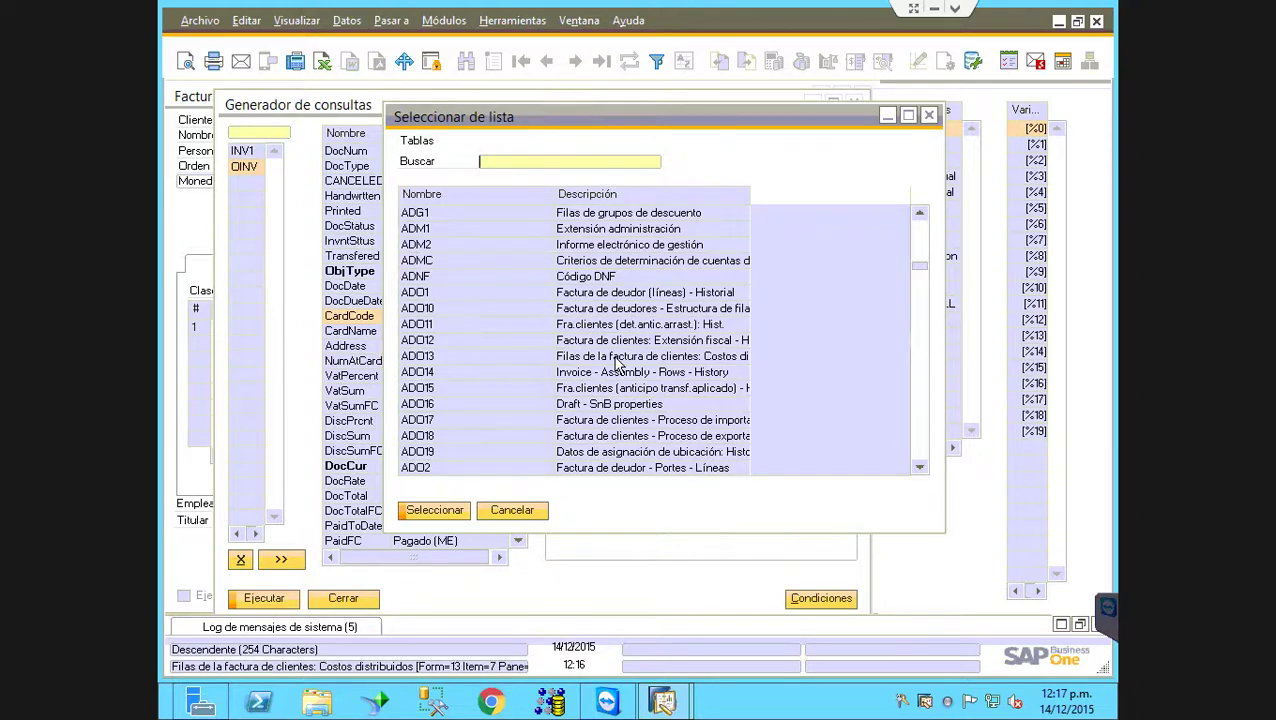
pyautogui.click(510, 511)
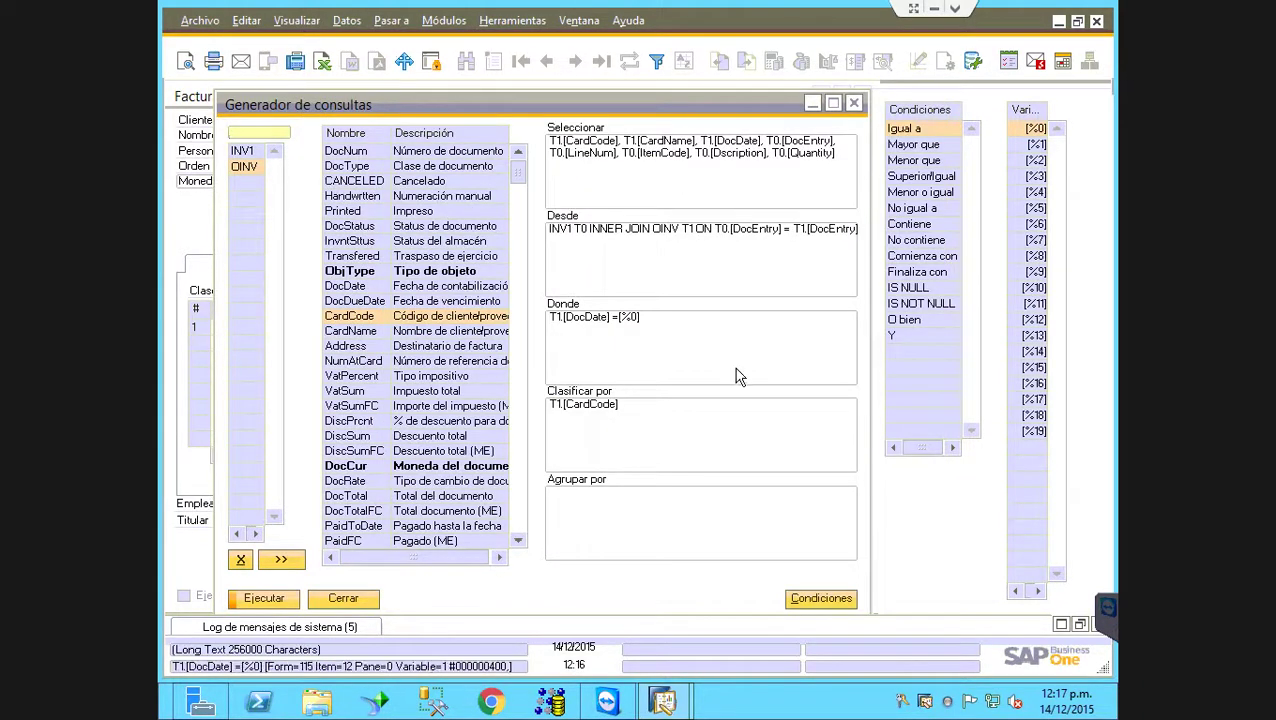